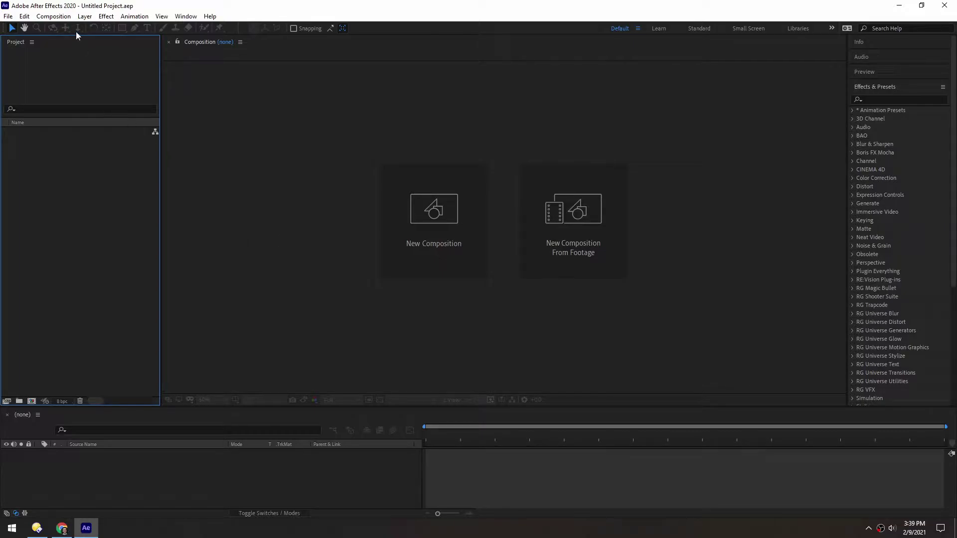
Bring up the Video Copilot SABER plug-in blog page in Chrome.
left_click(62, 529)
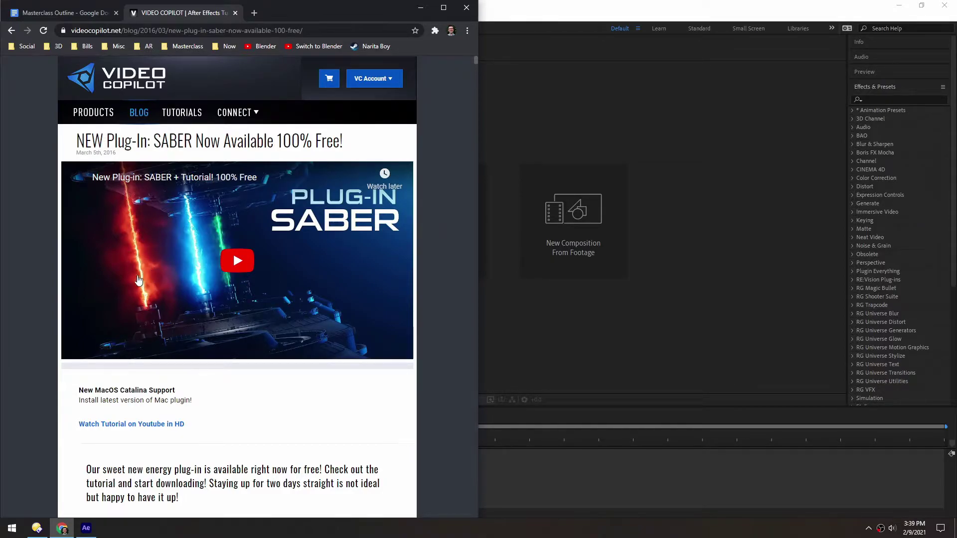
Create Comp 1 at 1024×1024 px and 24 fps, open in the viewer.
left_click(420, 7)
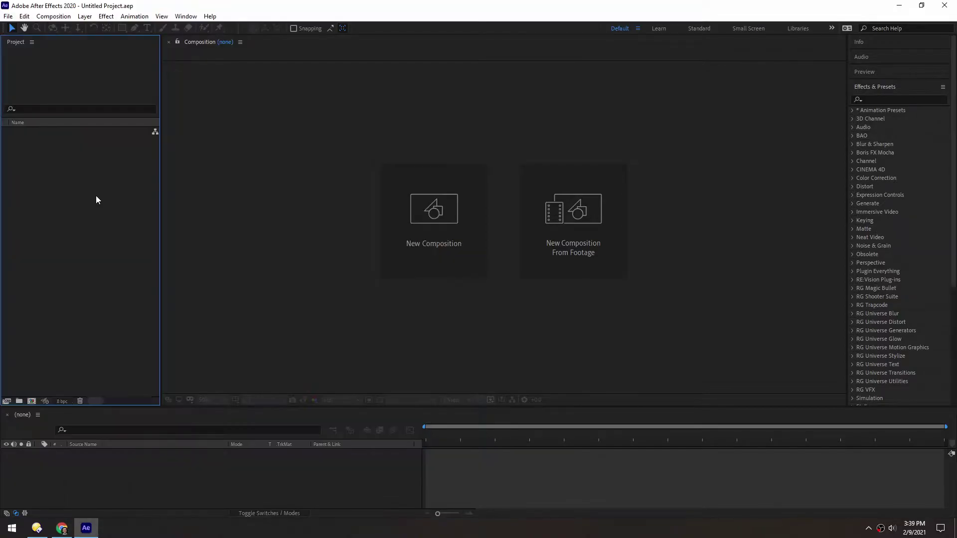
left_click(436, 216)
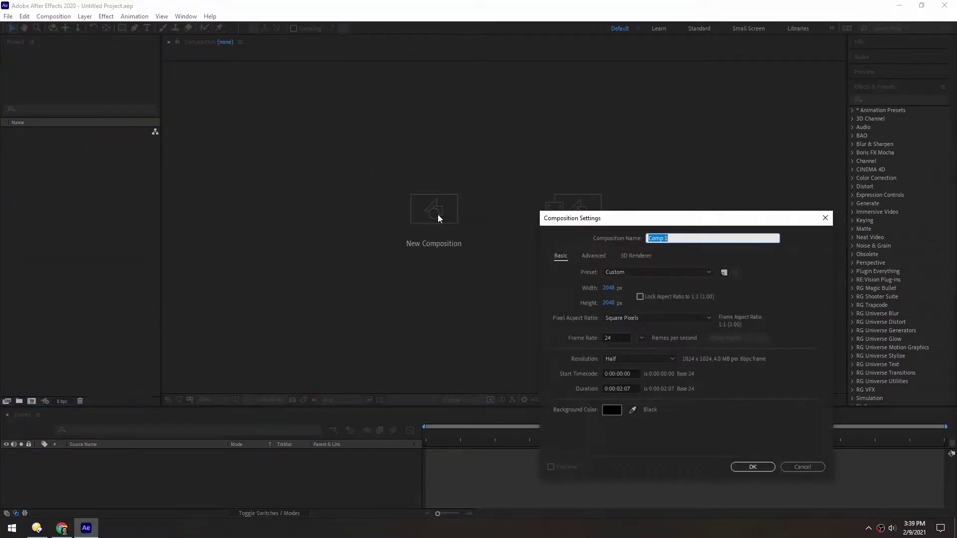
left_click_drag(609, 218, 382, 142)
left_click(382, 205)
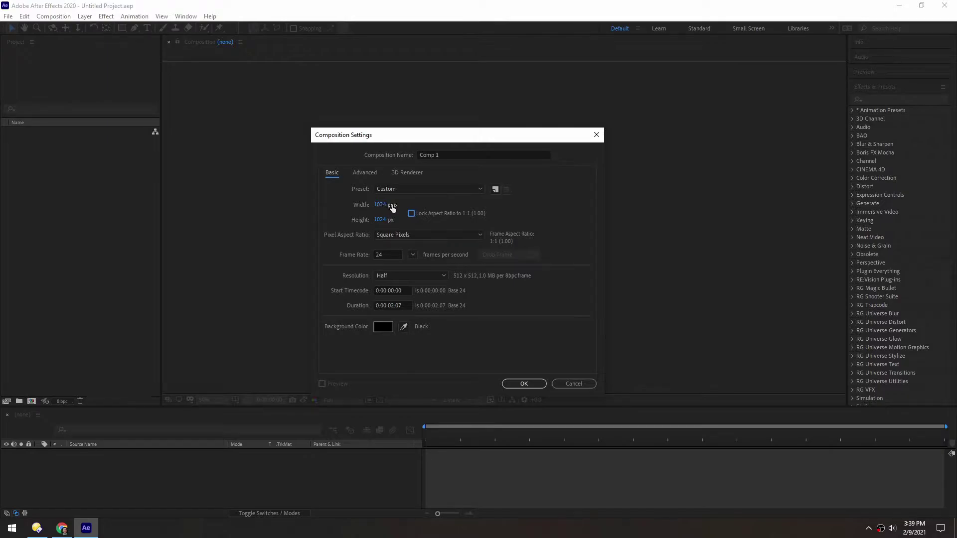
left_click(524, 385)
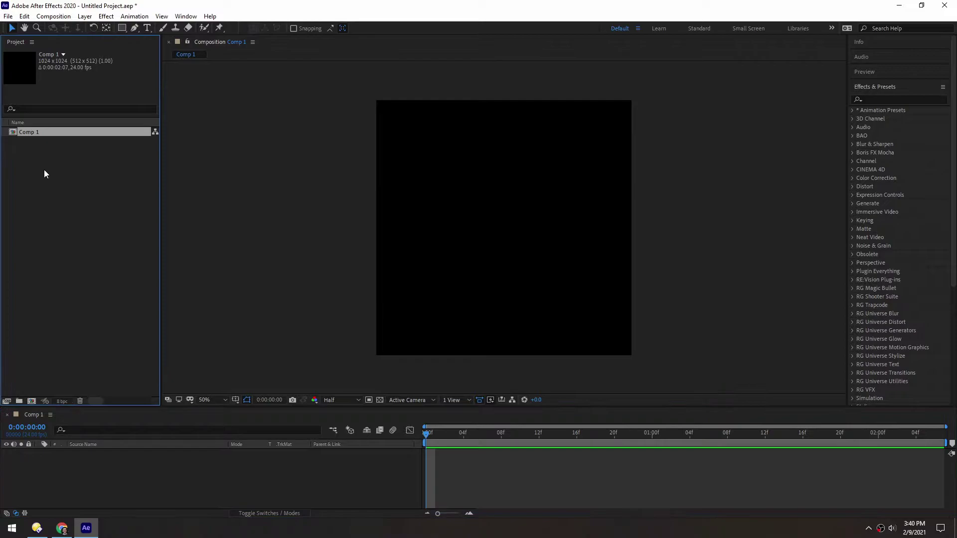
Rename the composition to Laser and add a comp-size black solid with Ctrl+Y.
key("Return")
type("Laser")
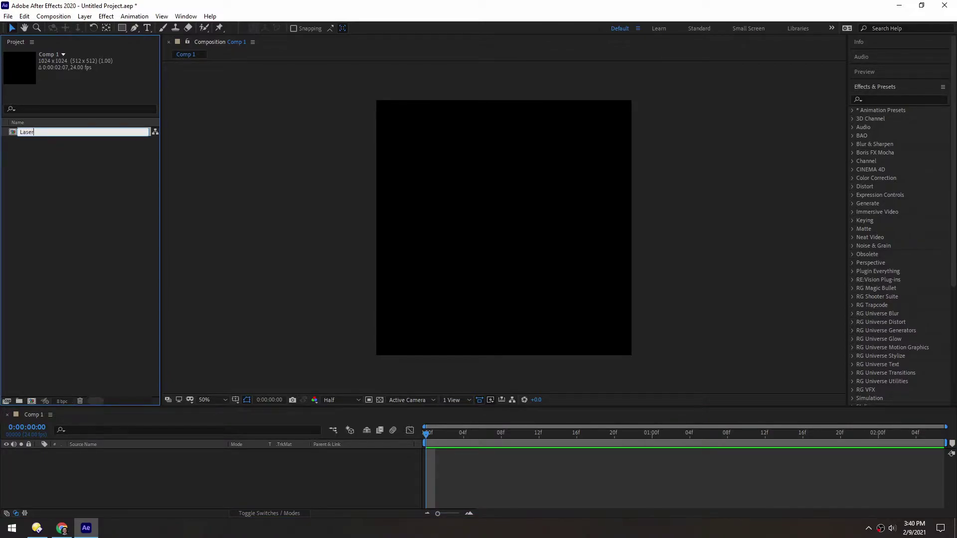
key("Return")
left_click(176, 471)
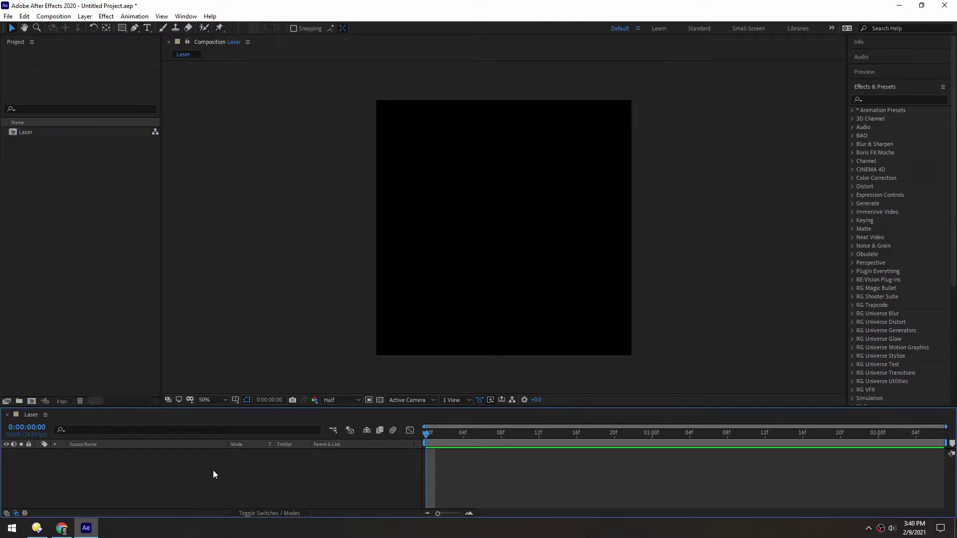
key("ctrl+y")
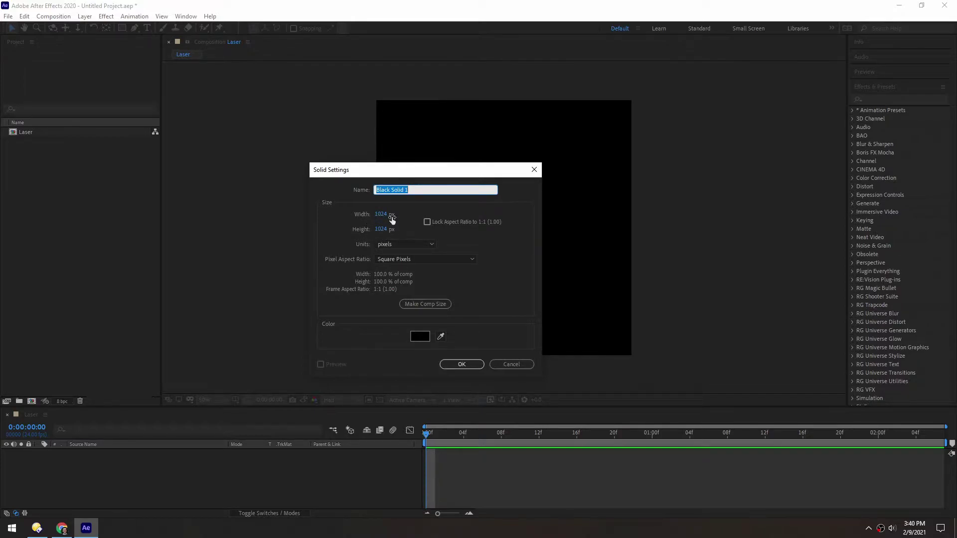
left_click(451, 365)
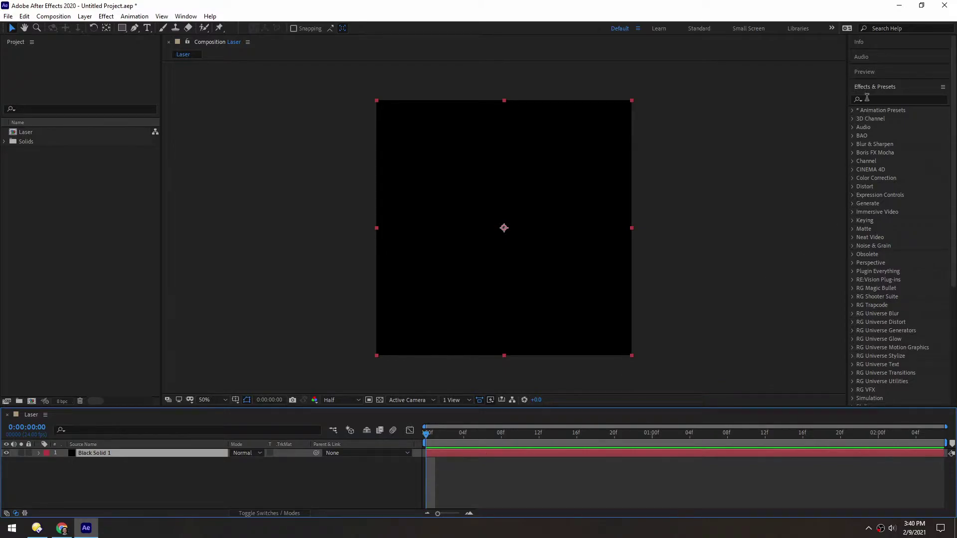
Apply the Video Copilot Saber effect to Black Solid 1.
scroll(950, 111, "down", 6)
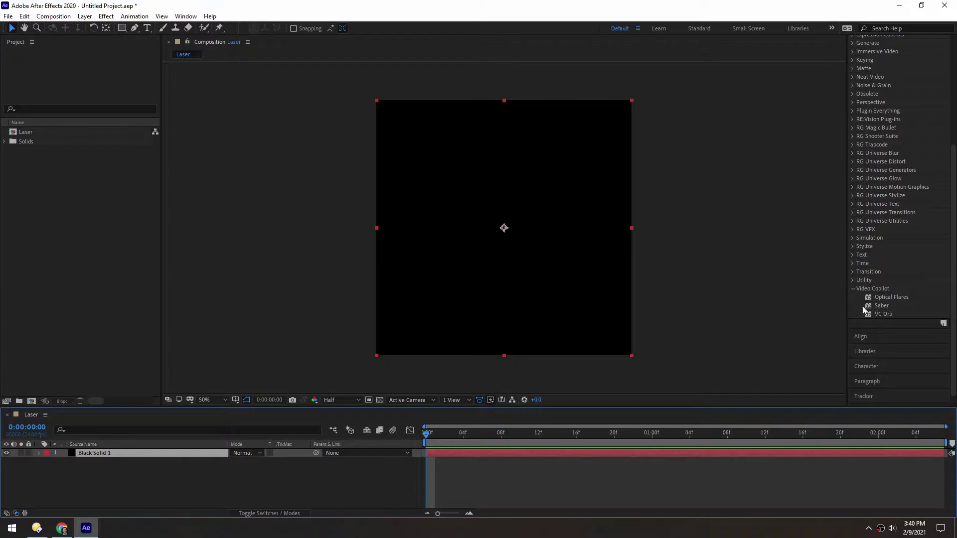
left_click_drag(868, 309, 786, 321)
left_click_drag(584, 415, 538, 454)
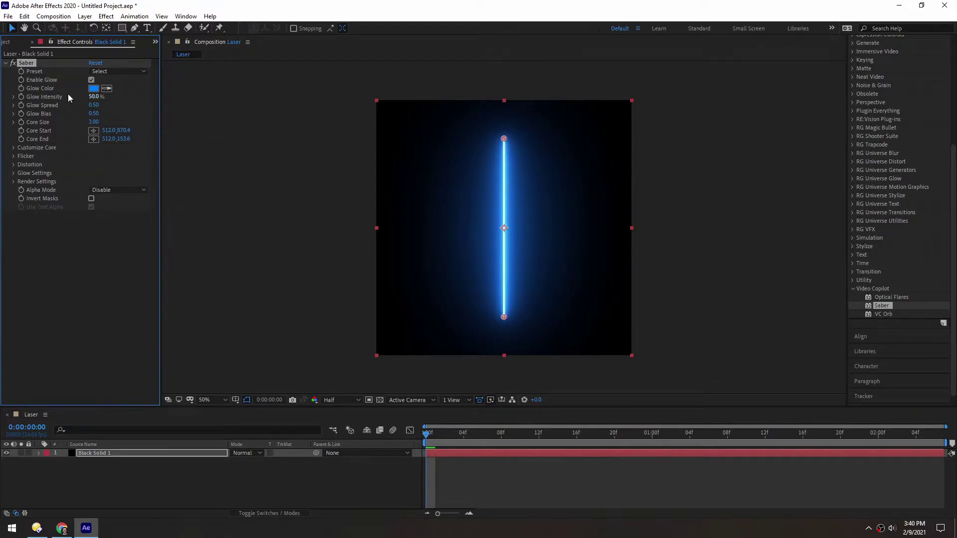
Preview several Saber presets on the beam, starting with Arc Reactor.
left_click(103, 71)
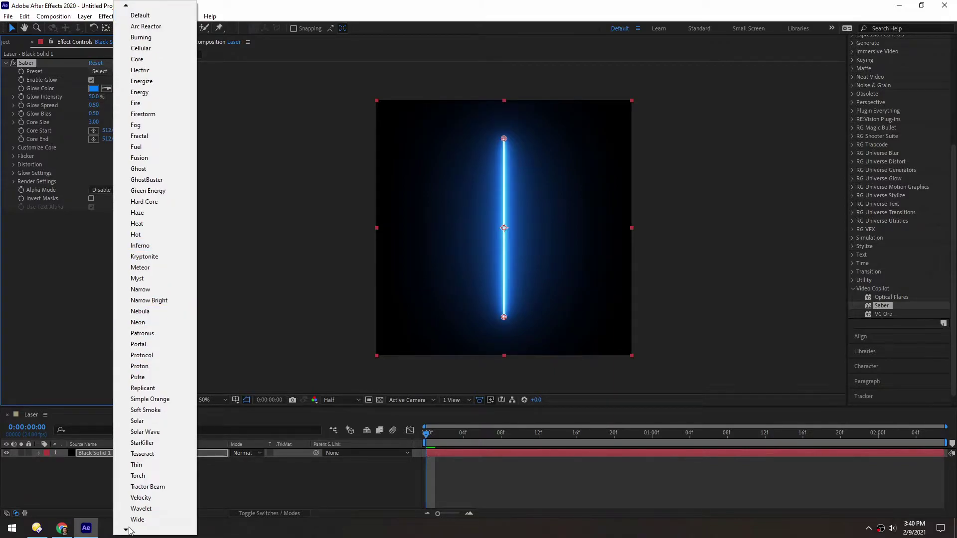
scroll(158, 176, "up", 2)
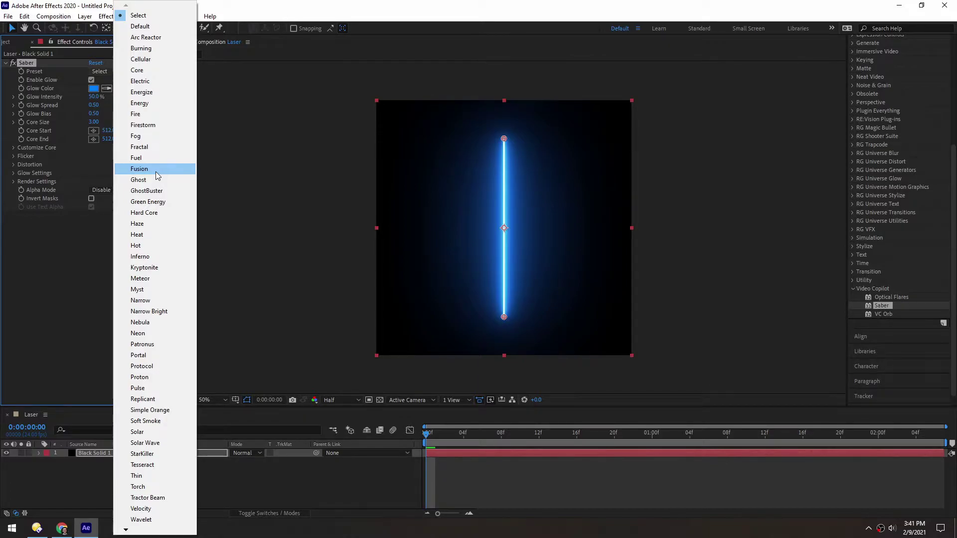
left_click(145, 37)
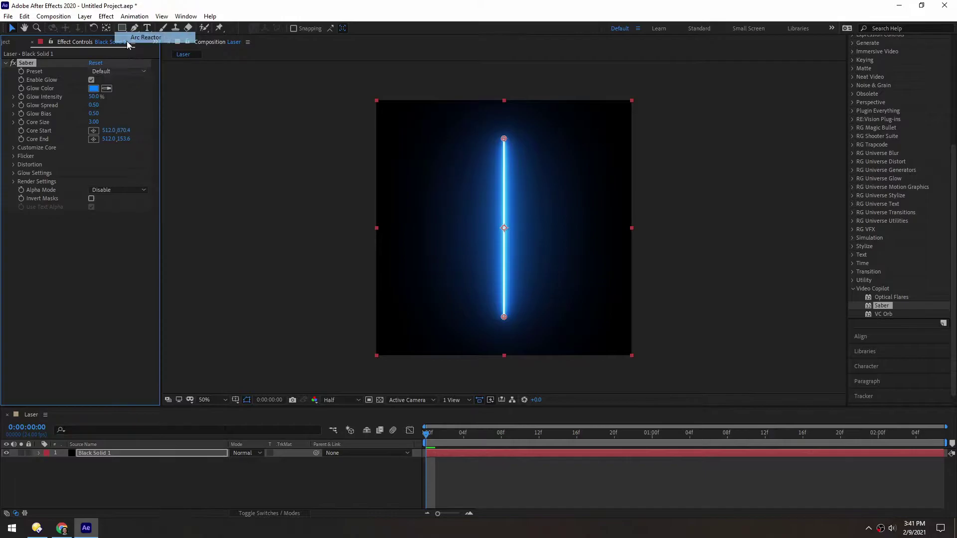
left_click(98, 73)
left_click(135, 114)
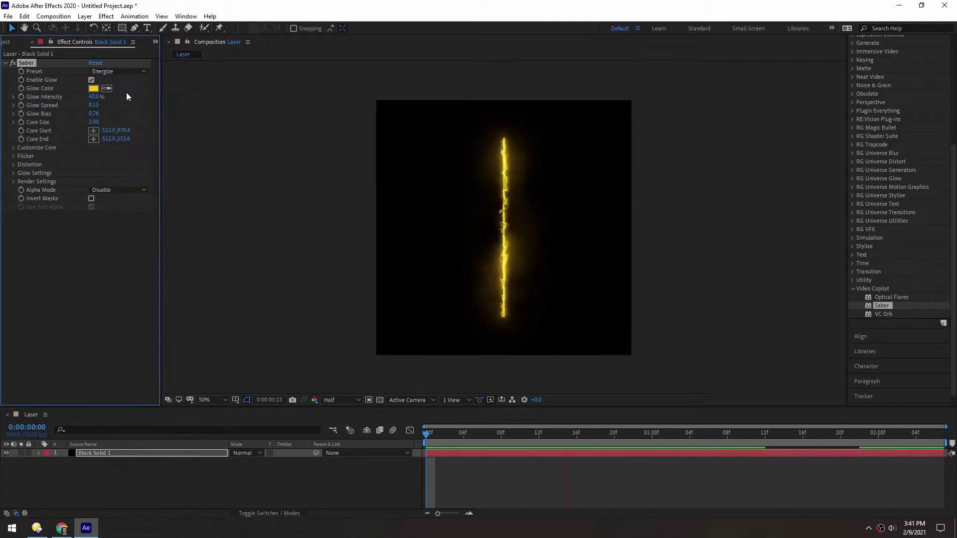
left_click(111, 72)
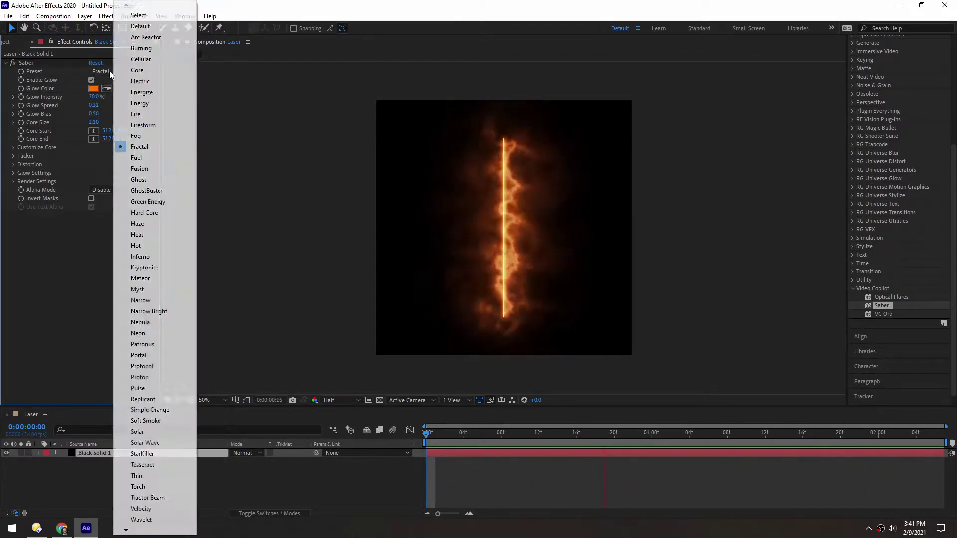
left_click(124, 131)
left_click(118, 71)
left_click(125, 123)
left_click(117, 71)
left_click(130, 114)
left_click(118, 72)
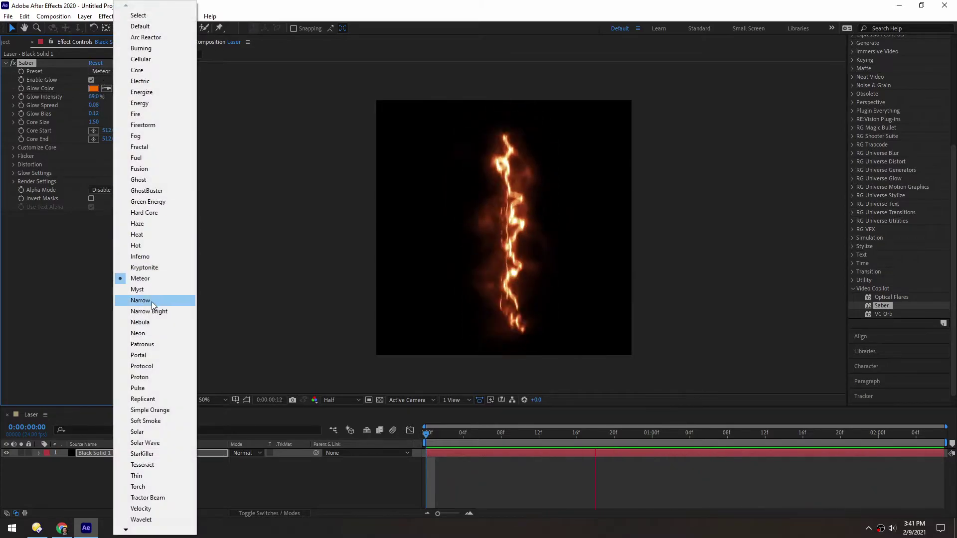
left_click(129, 301)
left_click(118, 72)
left_click(142, 344)
Try the StarKiller, Torch and Velocity presets, then settle on Fire.
left_click(118, 71)
left_click(142, 454)
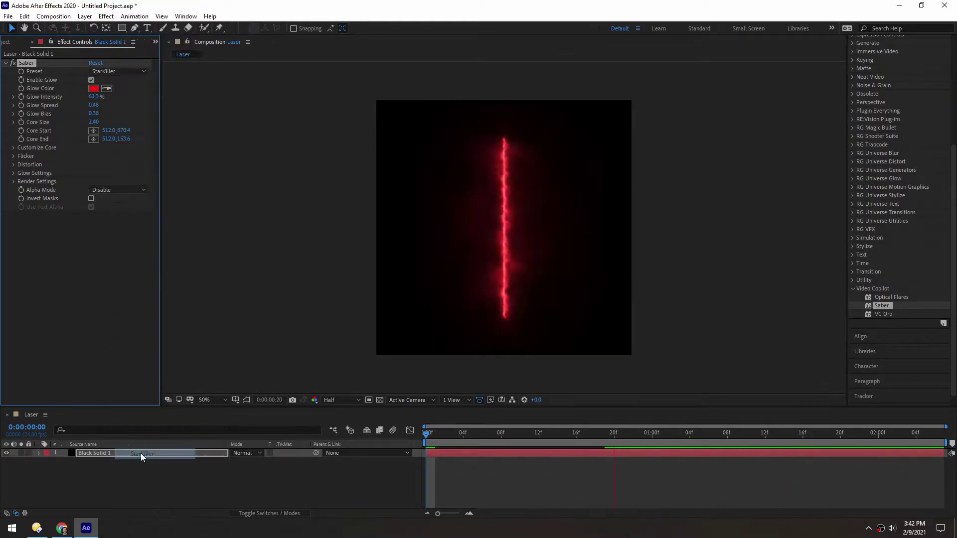
left_click(118, 71)
left_click(135, 486)
left_click(118, 71)
left_click(140, 503)
left_click(117, 71)
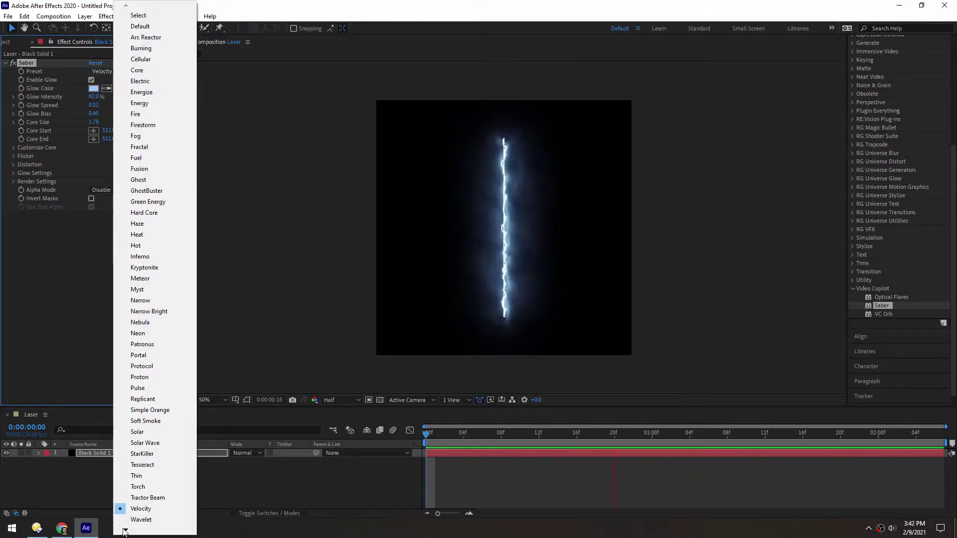
left_click(125, 222)
left_click(117, 71)
left_click(135, 61)
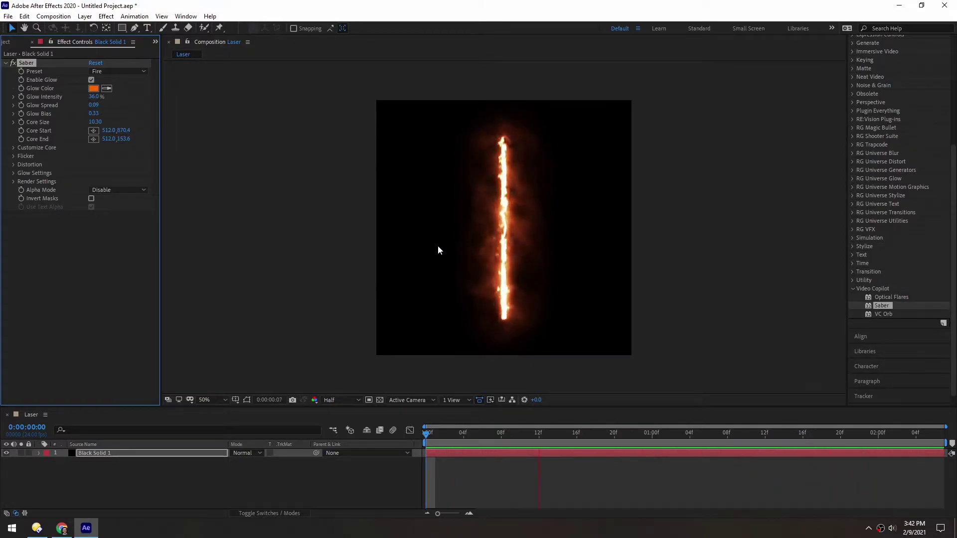
Change the Saber glow colour to green 66FF4D.
left_click(93, 88)
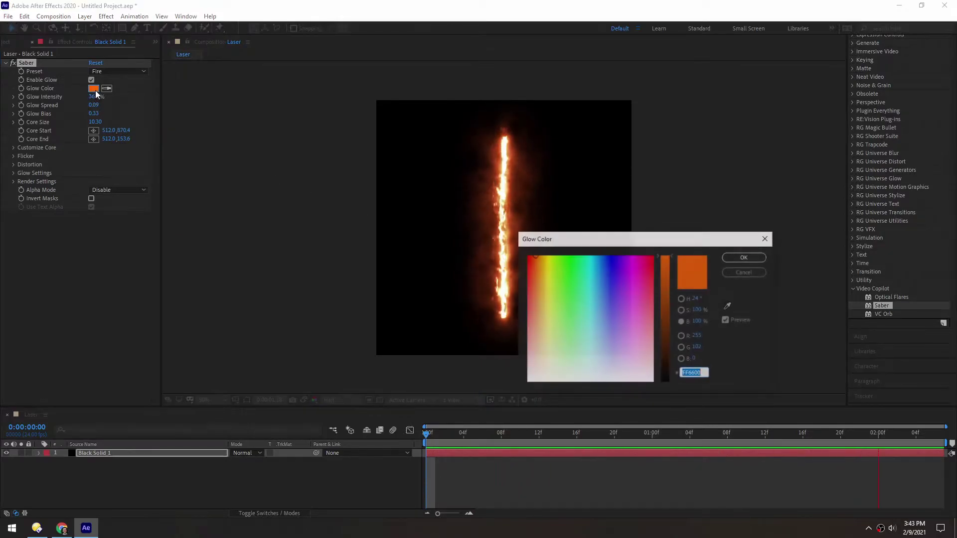
left_click(569, 291)
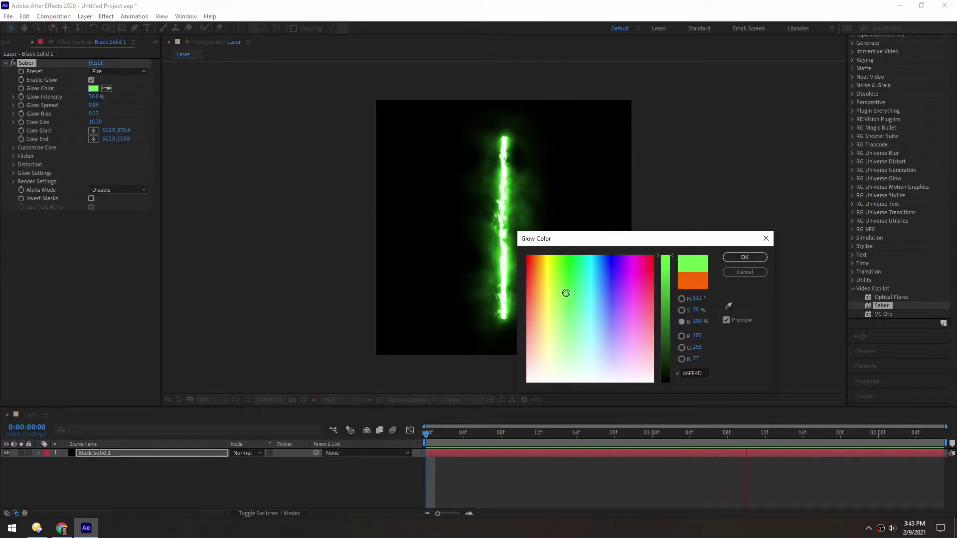
left_click(737, 258)
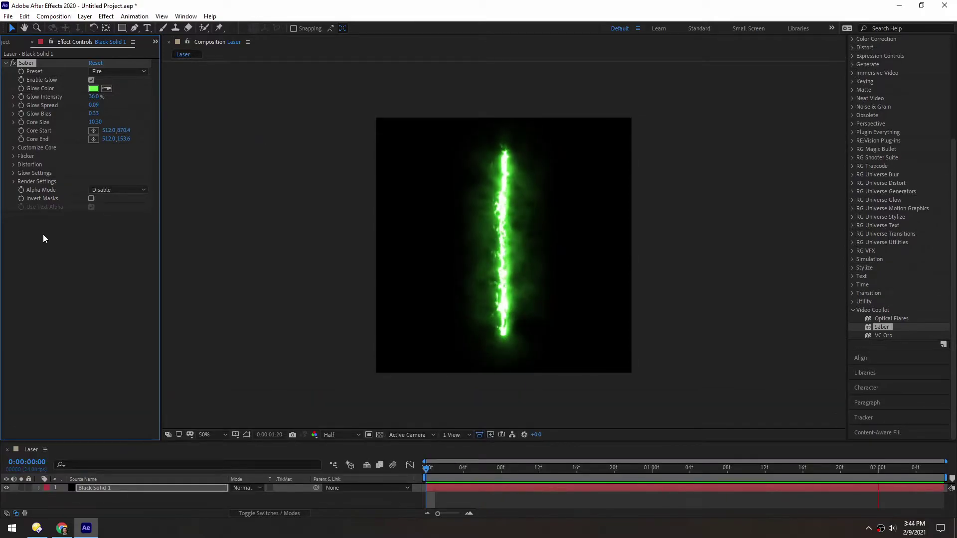
Set the Saber glow distortion to Wind Speed 10.76 and Motion Blur 1.00.
left_click(13, 164)
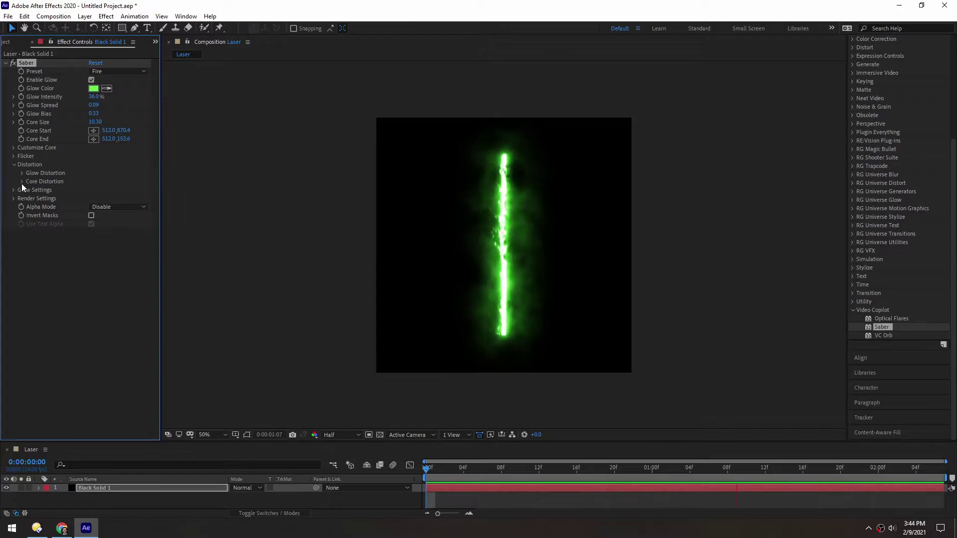
left_click(22, 173)
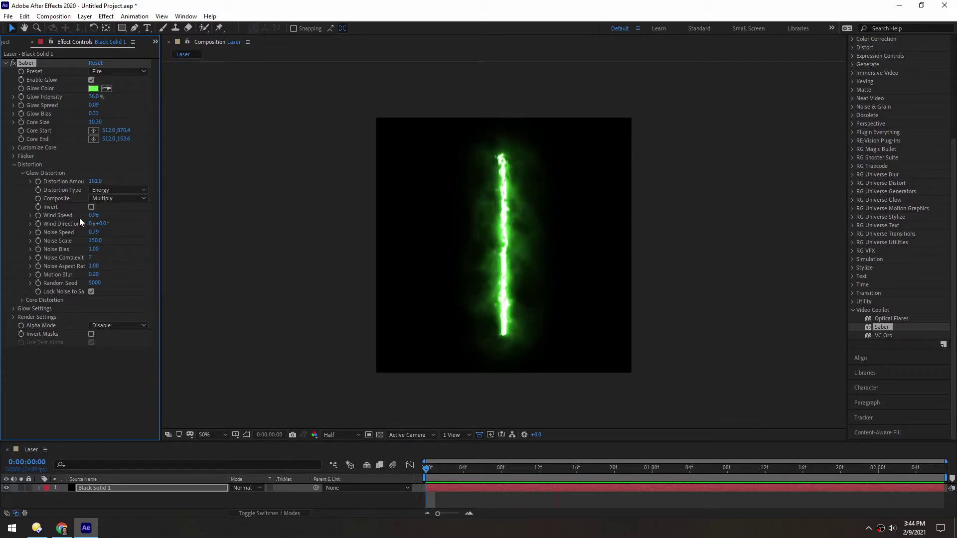
left_click_drag(95, 218, 152, 219)
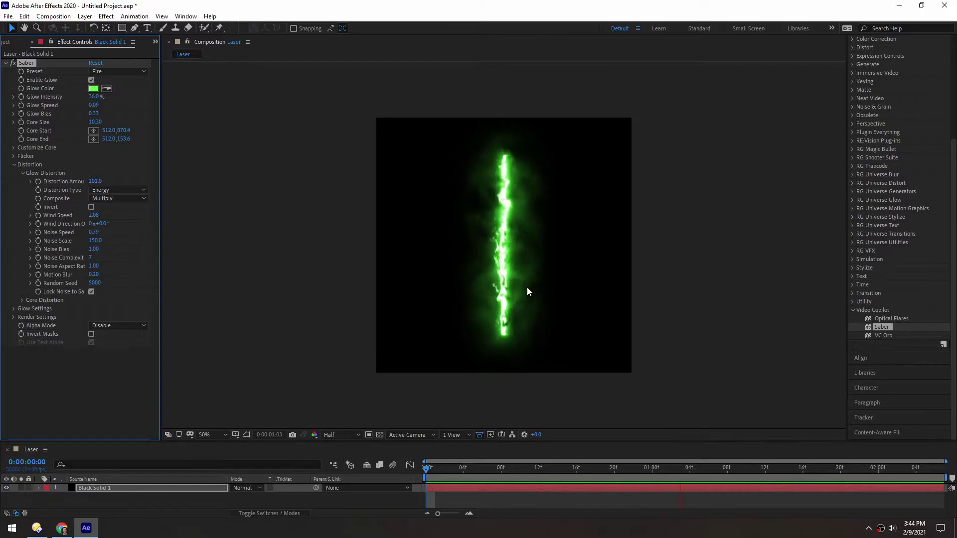
left_click_drag(93, 215, 350, 211)
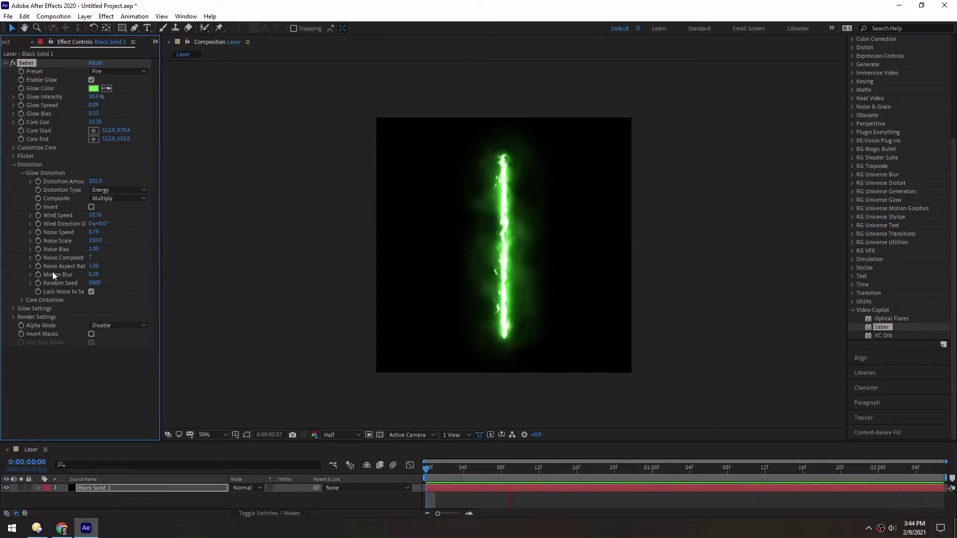
left_click(93, 274)
type("1.9")
key("Return")
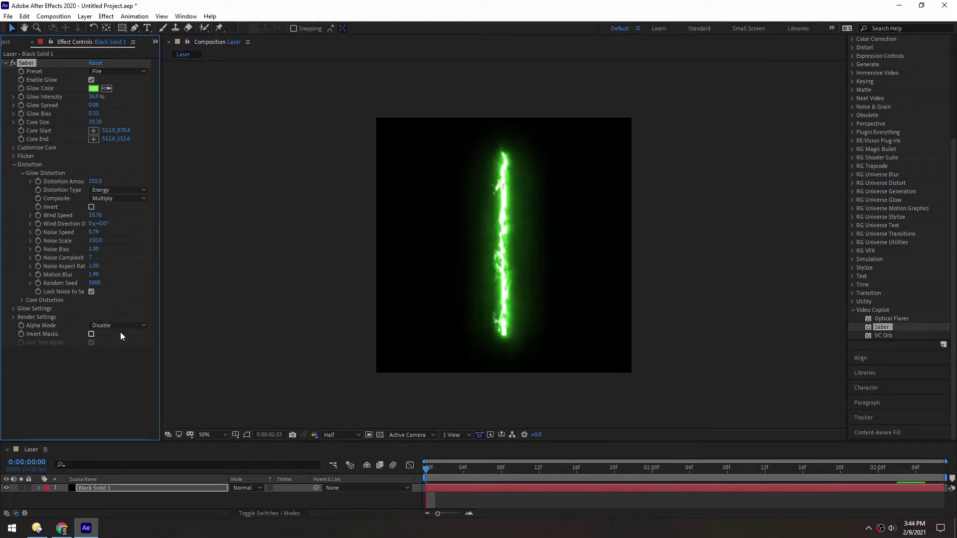
left_click(95, 275)
type("1")
key("Return")
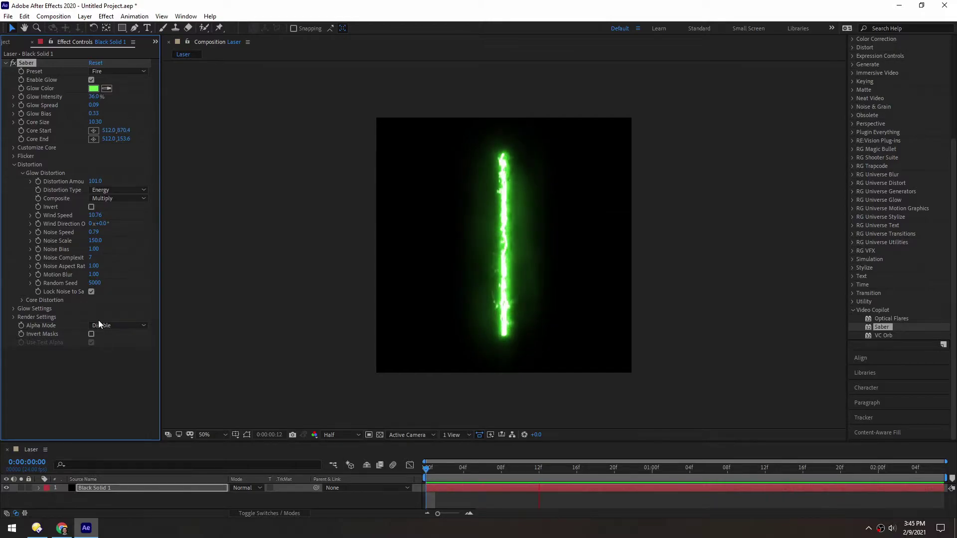
Set the Saber core distortion Wind Speed to 9.
left_click(23, 173)
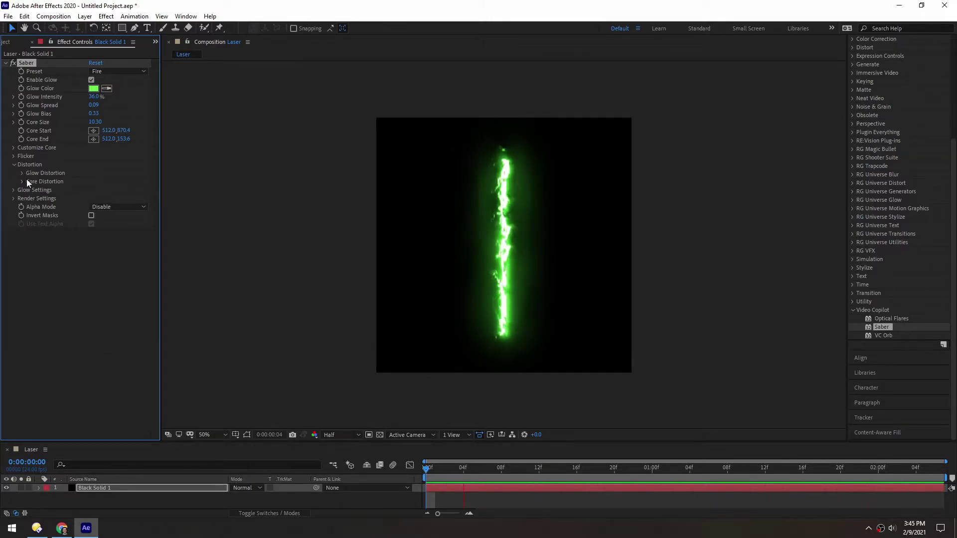
left_click(22, 181)
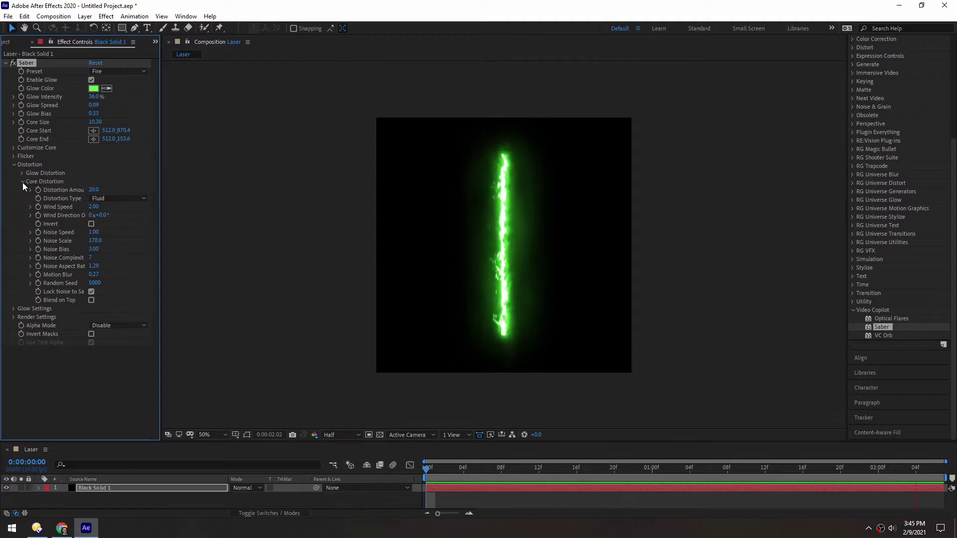
left_click(92, 207)
type("0")
key("Return")
type("9")
key("Return")
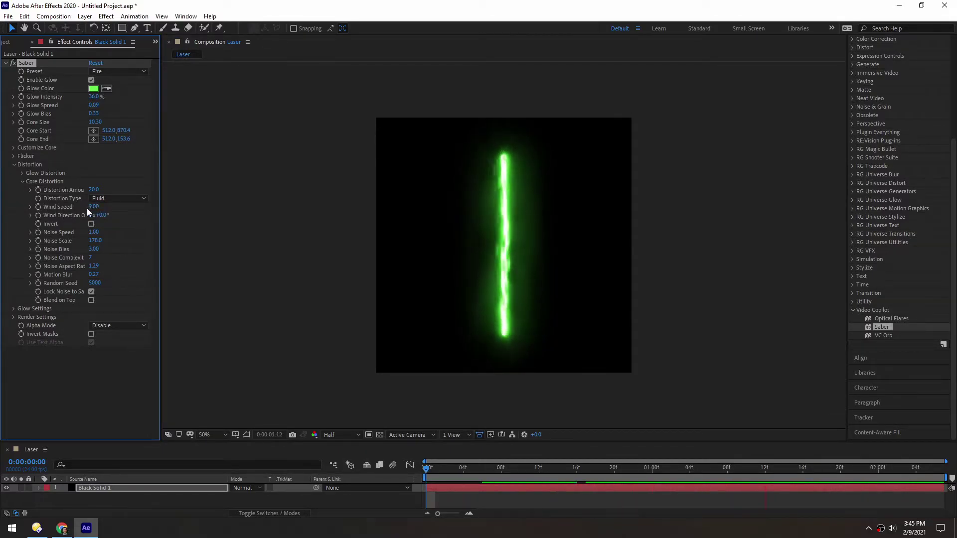
Set core Motion Blur to 0.5, then lower it to 0.20 after checking Render Settings.
left_click(94, 275)
type("0.5")
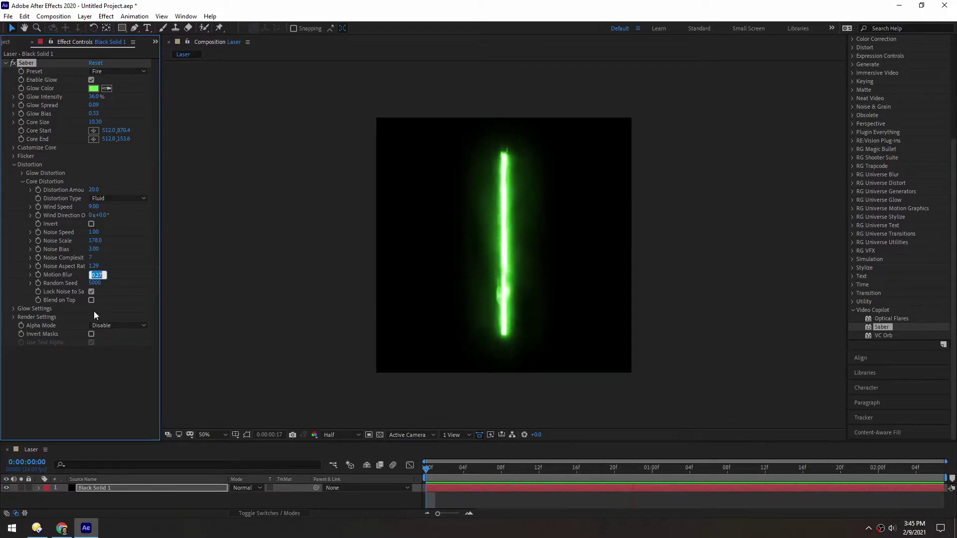
key("Return")
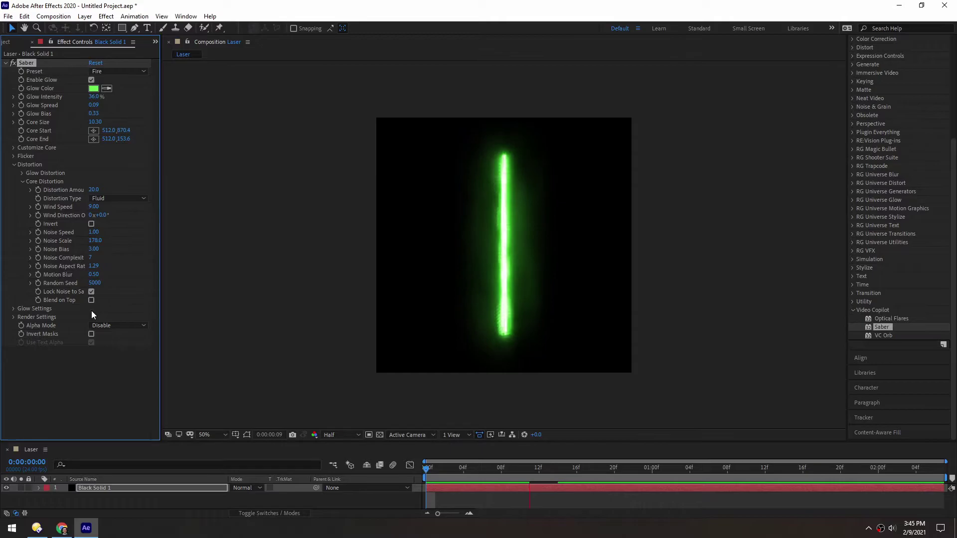
left_click(92, 314)
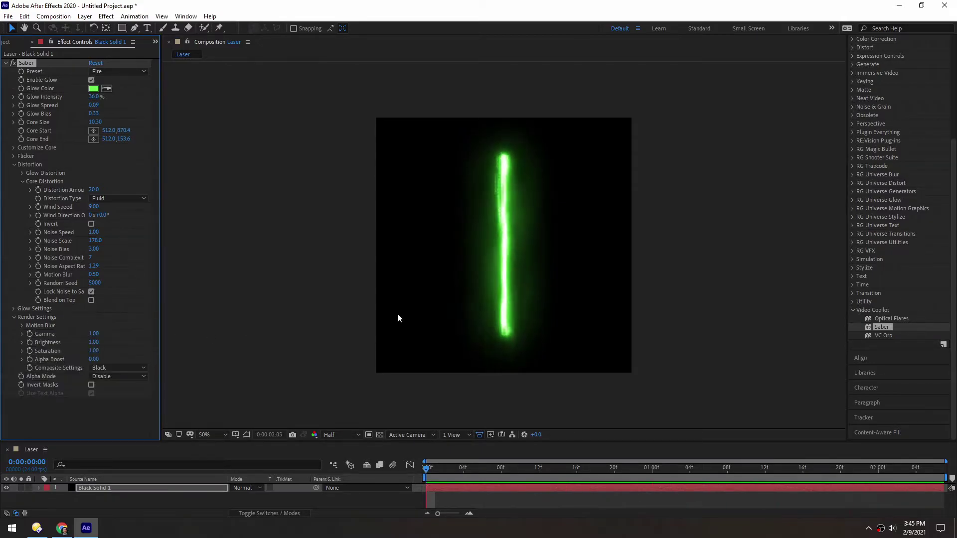
left_click(465, 333)
scroll(491, 279, "up", 4)
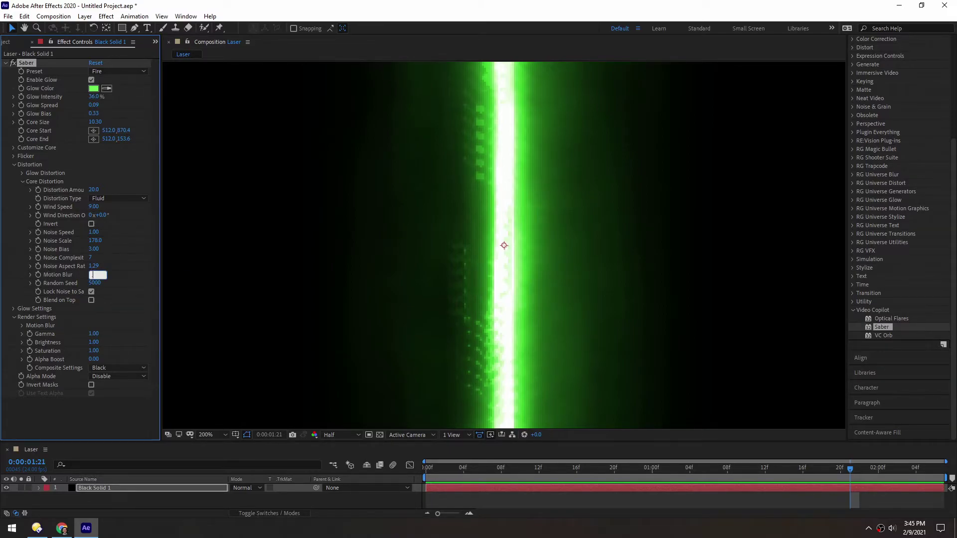
type("0")
key("Return")
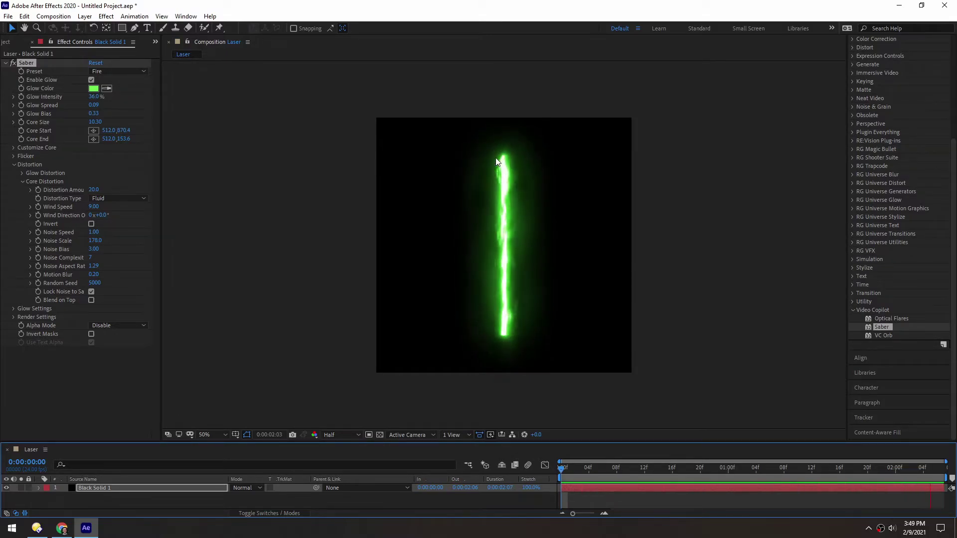
Time-stretch the laser solid to a 25% stretch factor, making it 14 frames long.
left_click(502, 332)
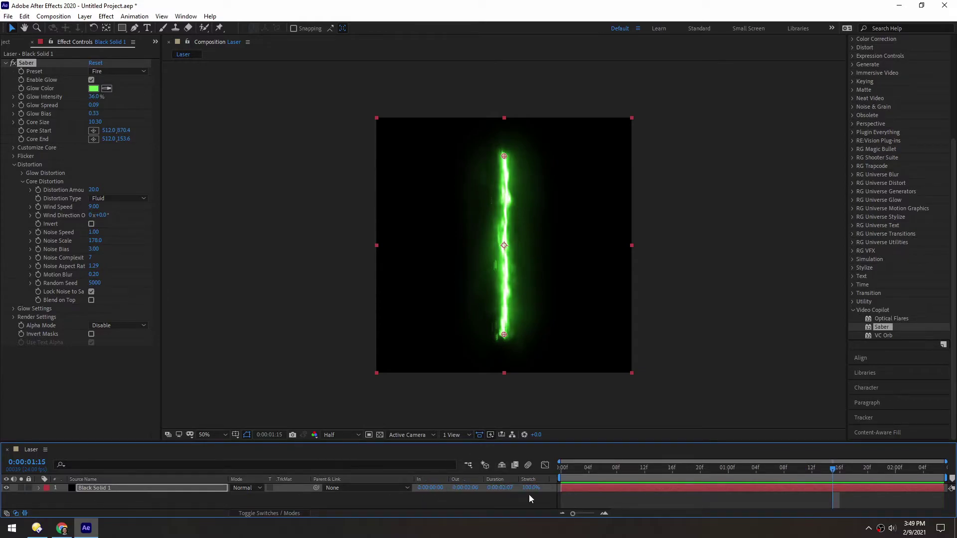
left_click_drag(529, 488, 490, 488)
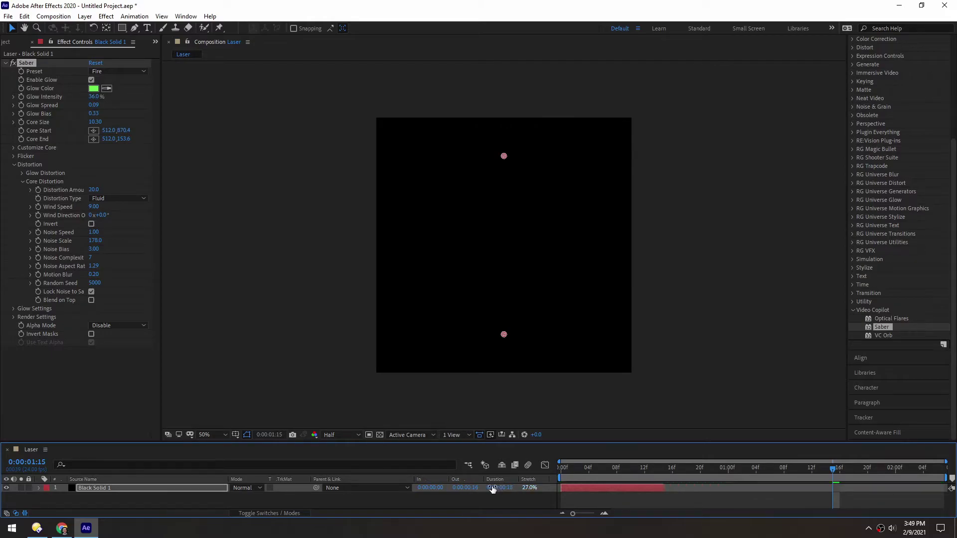
left_click(532, 489)
type("25")
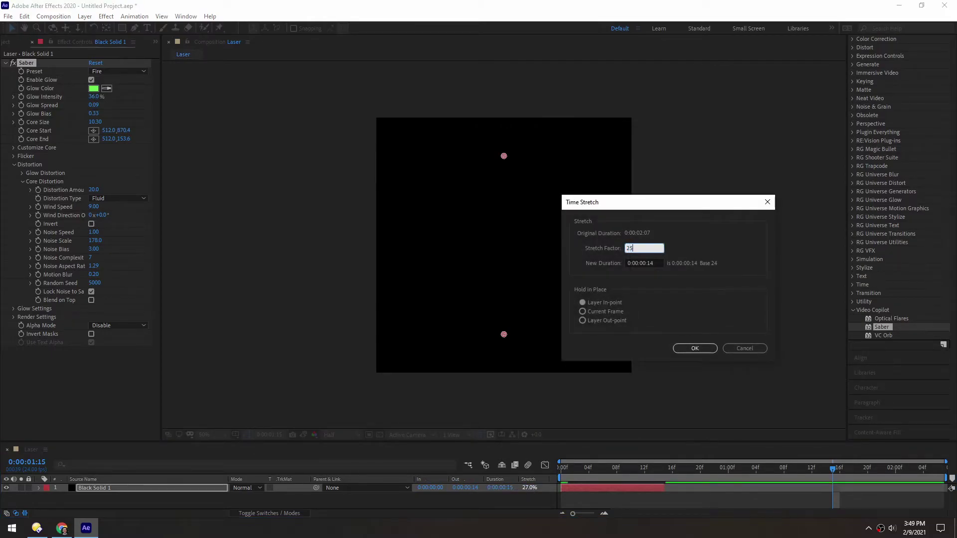
key("Return")
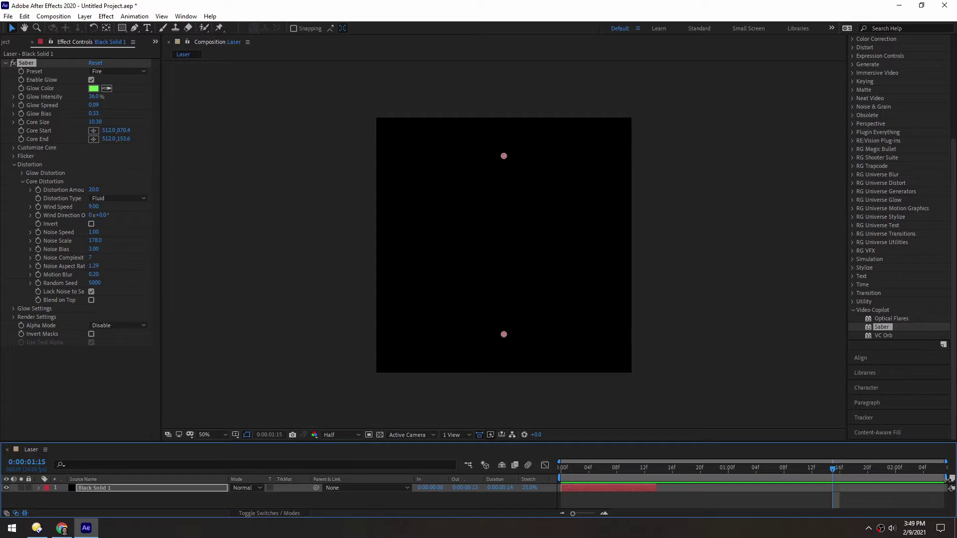
End the work area at the layer's end and return to the composition start.
left_click_drag(947, 479, 687, 475)
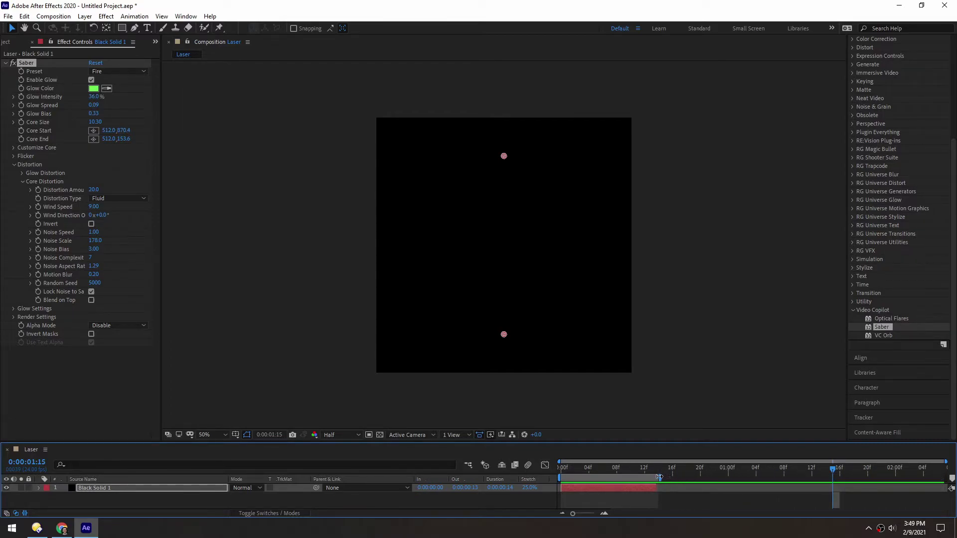
left_click_drag(659, 477, 657, 477)
key("Home")
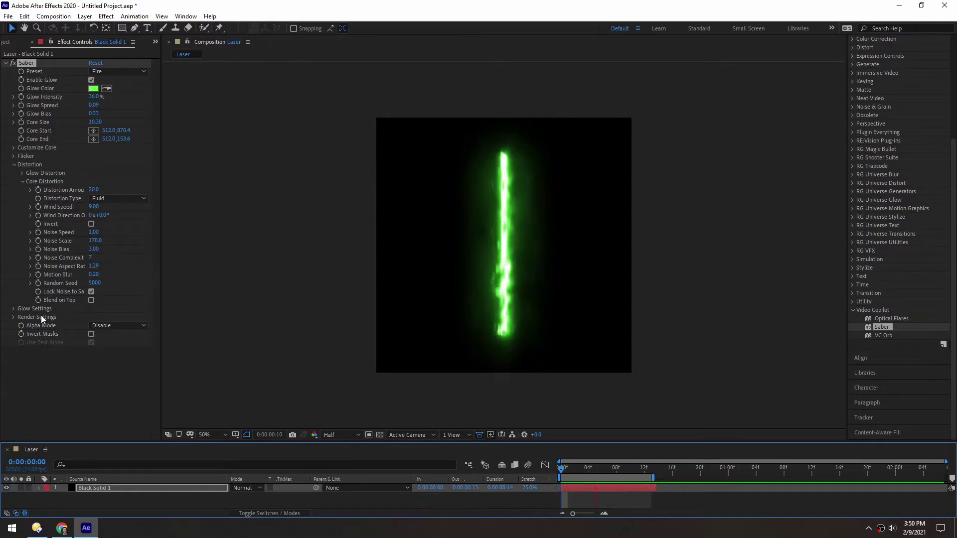
Narrow Black Solid 1 horizontally to thin the green beam, then preview it.
left_click(503, 254)
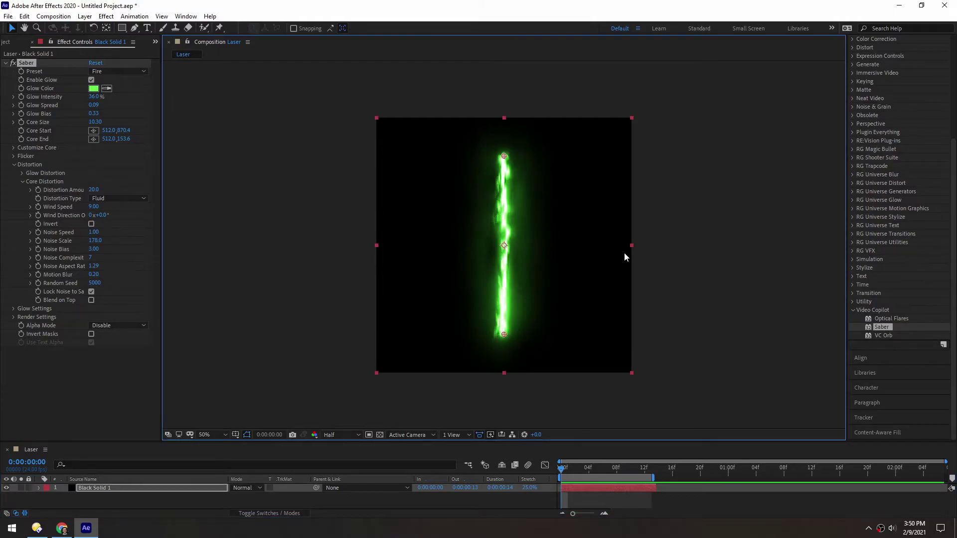
left_click_drag(631, 247, 549, 248)
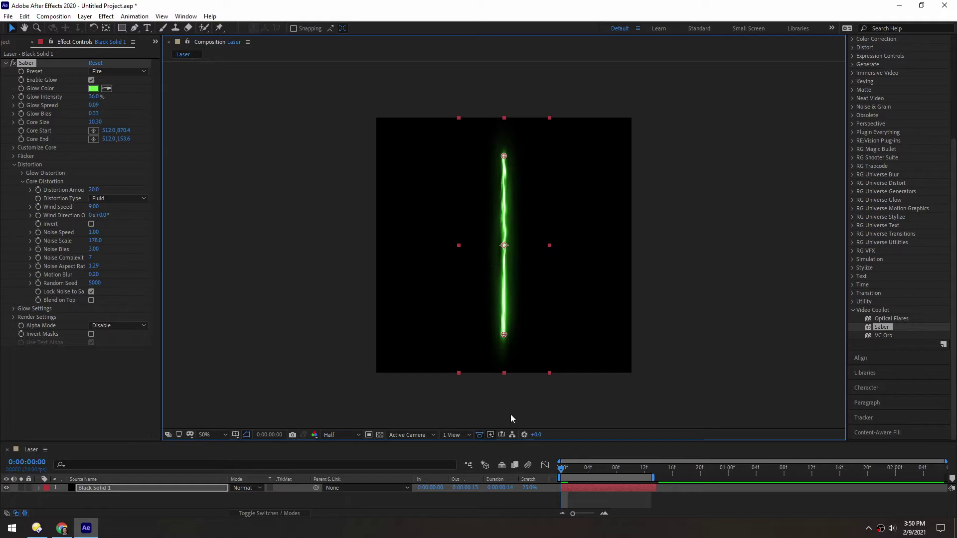
left_click(555, 471)
key("space")
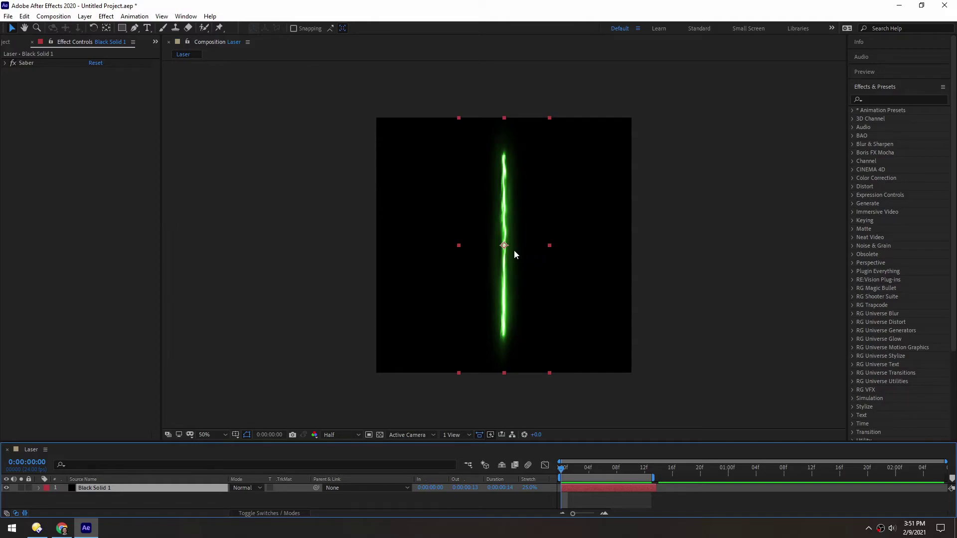
Apply a Curves effect to the laser solid and bend the curve to brighten the glow.
left_click(876, 101)
type("curv")
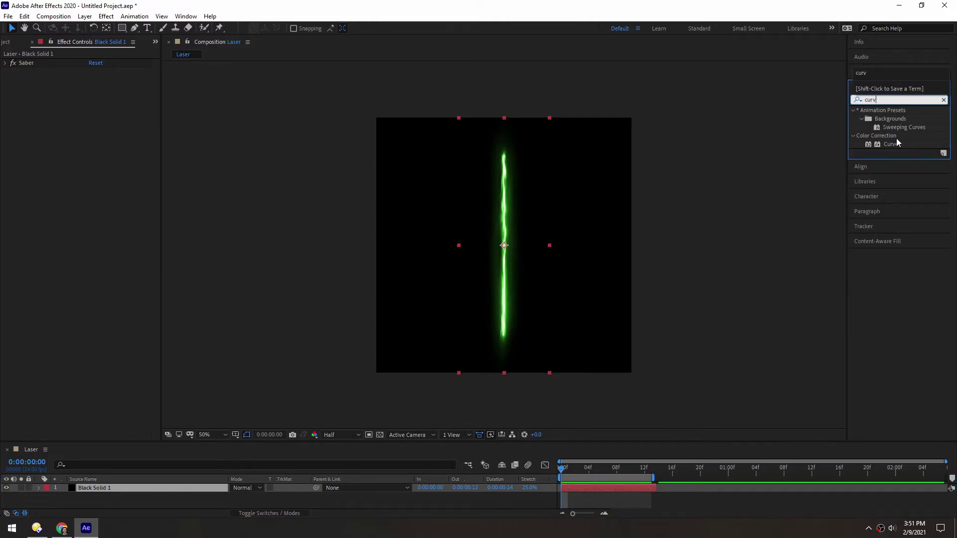
left_click_drag(896, 143, 616, 493)
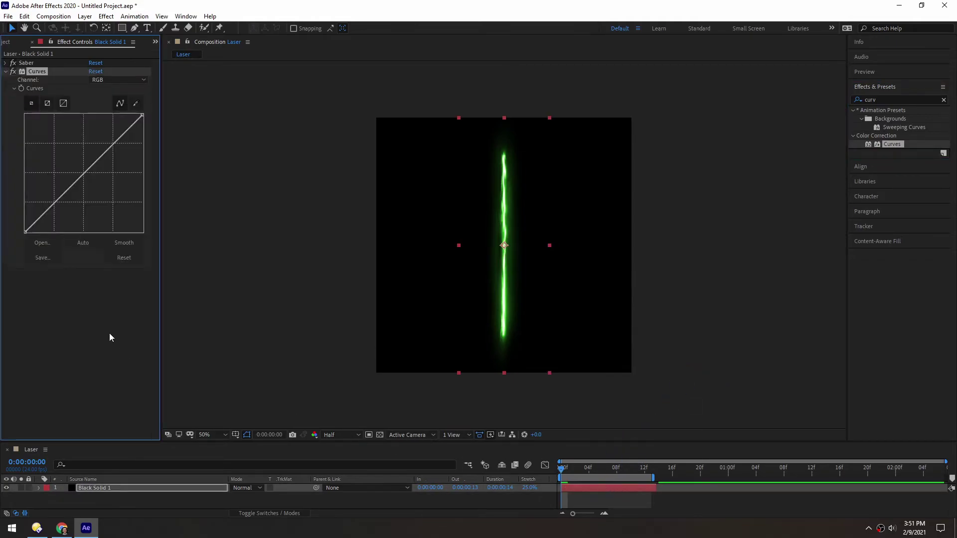
left_click_drag(54, 202, 27, 175)
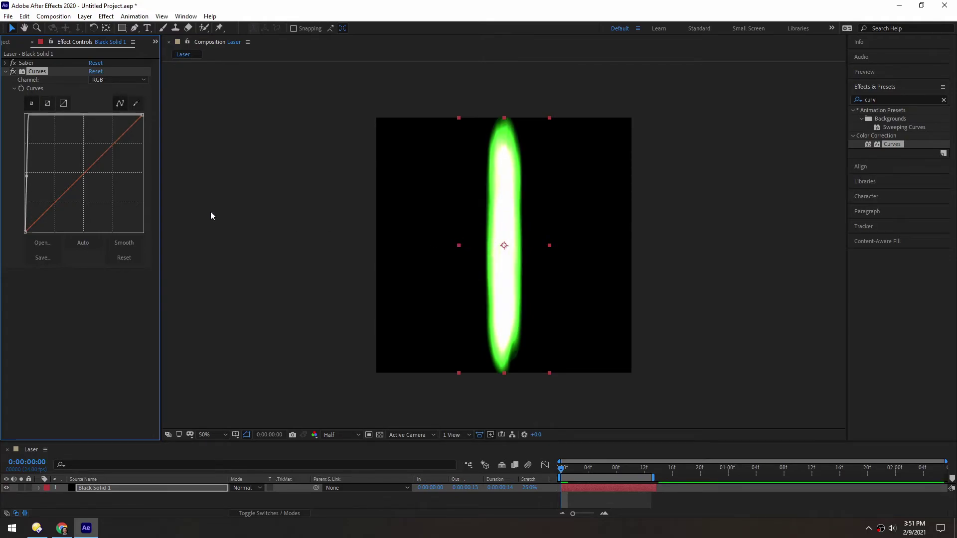
Compare the beam with Curves on and off, then delete the Curves effect.
left_click(13, 72)
left_click(14, 72)
left_click(13, 72)
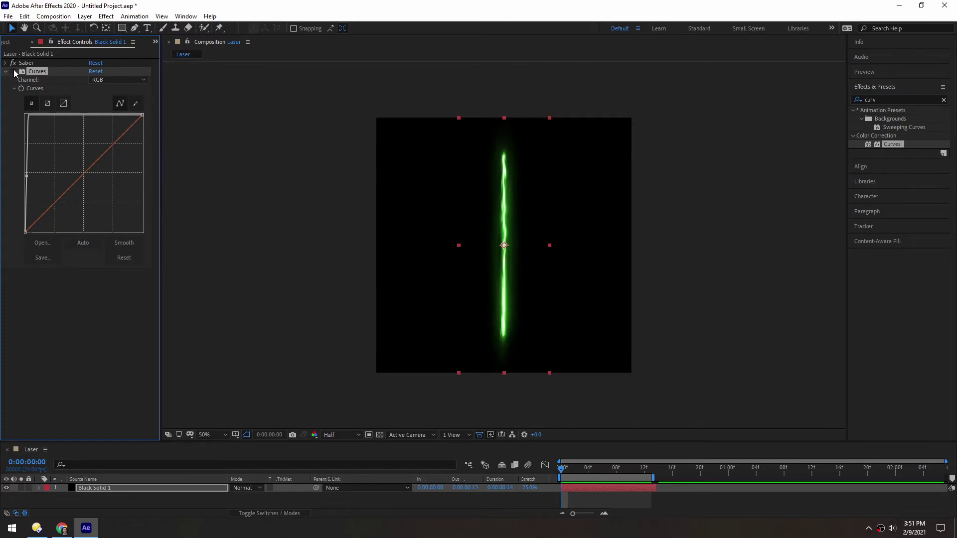
left_click(13, 71)
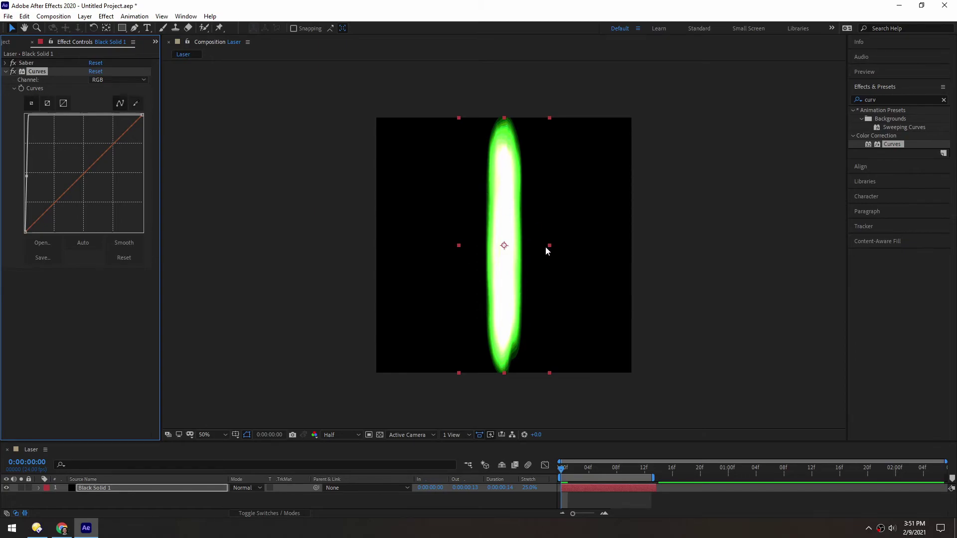
key("Delete")
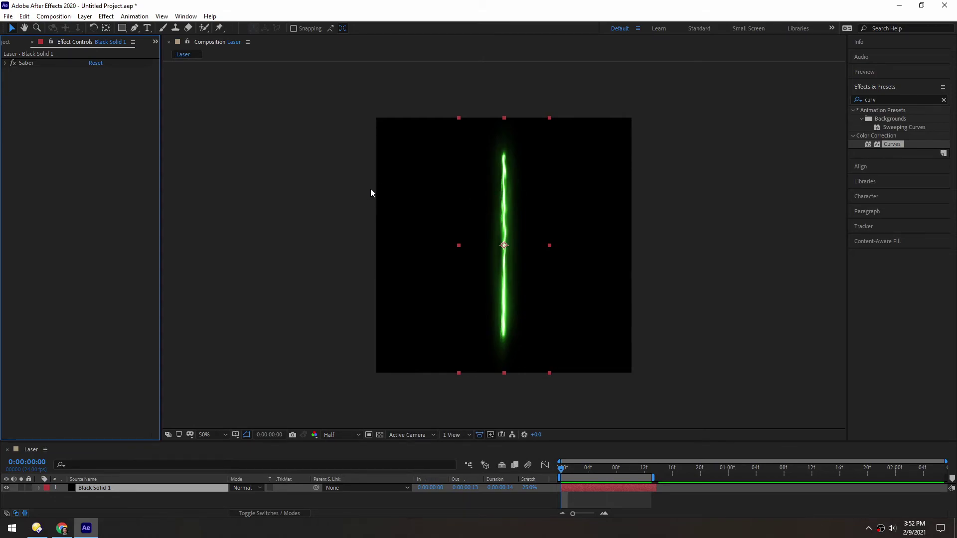
Add Laser to the render queue with output format PNG Sequence and RGB + Alpha channels.
key("ctrl+m")
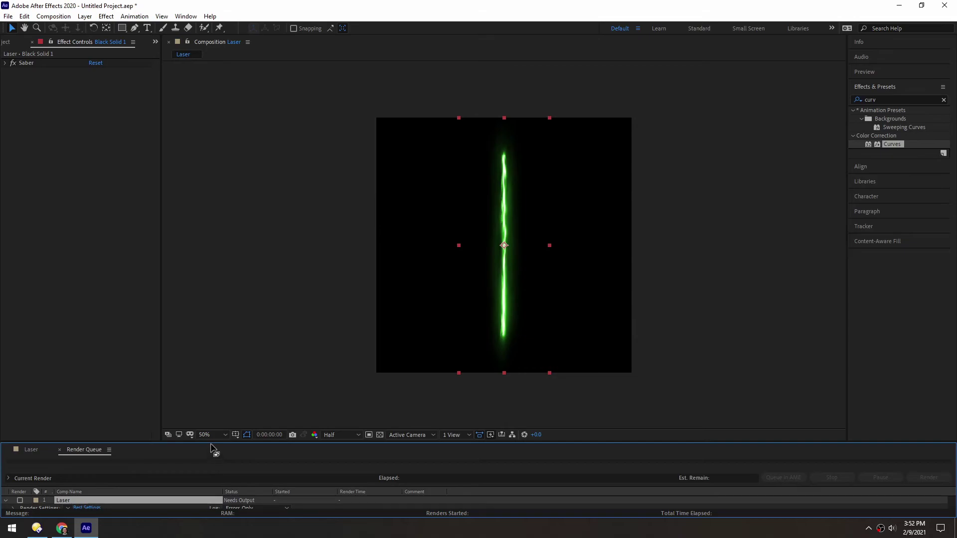
left_click_drag(209, 441, 202, 377)
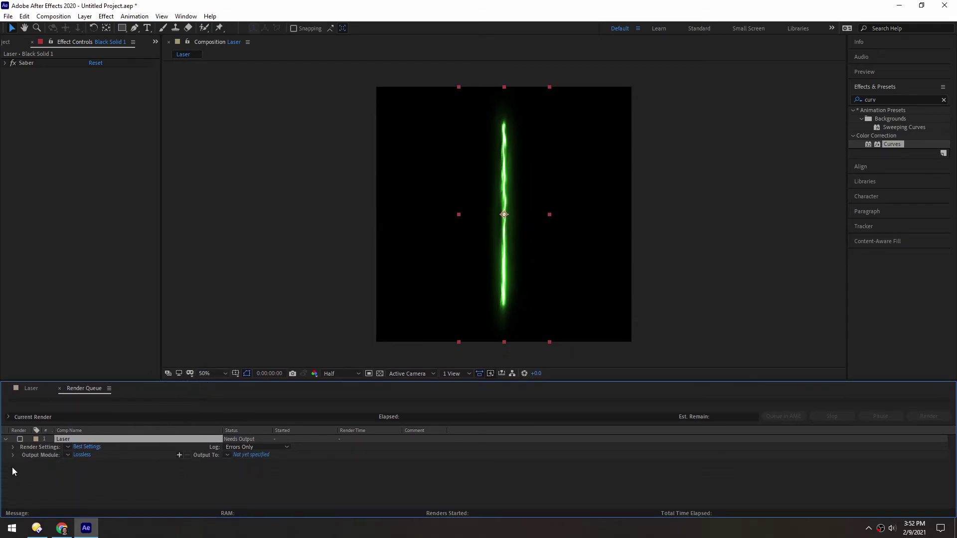
left_click(81, 454)
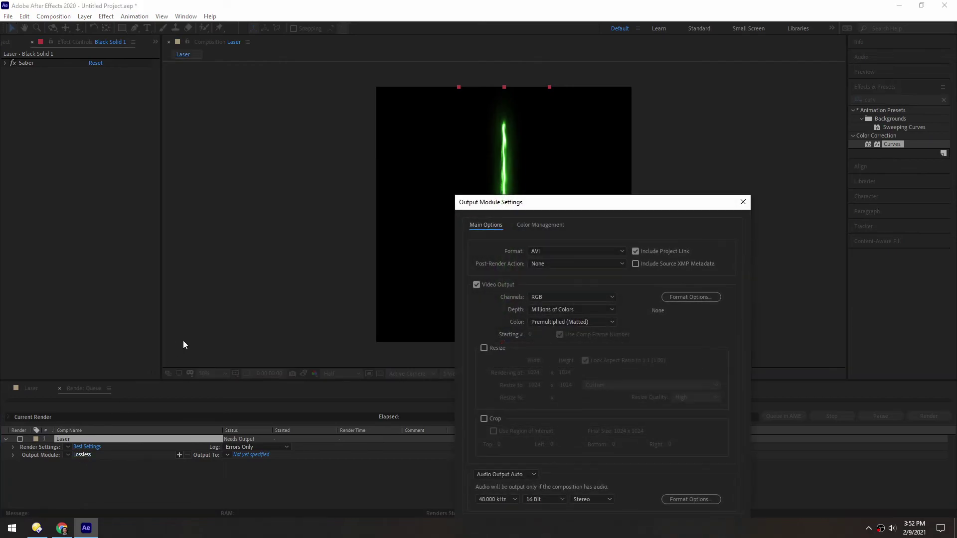
left_click(542, 252)
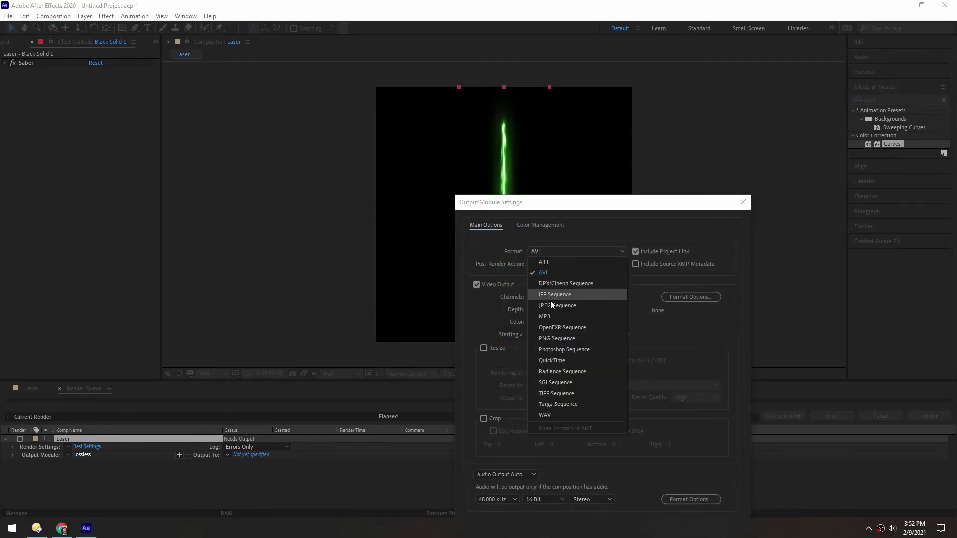
left_click(553, 336)
left_click_drag(529, 210, 427, 127)
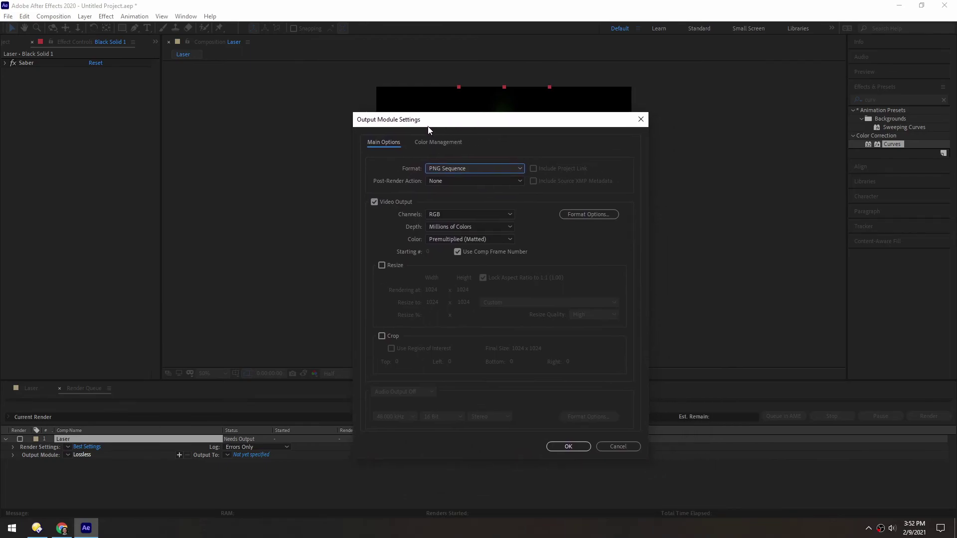
left_click(431, 214)
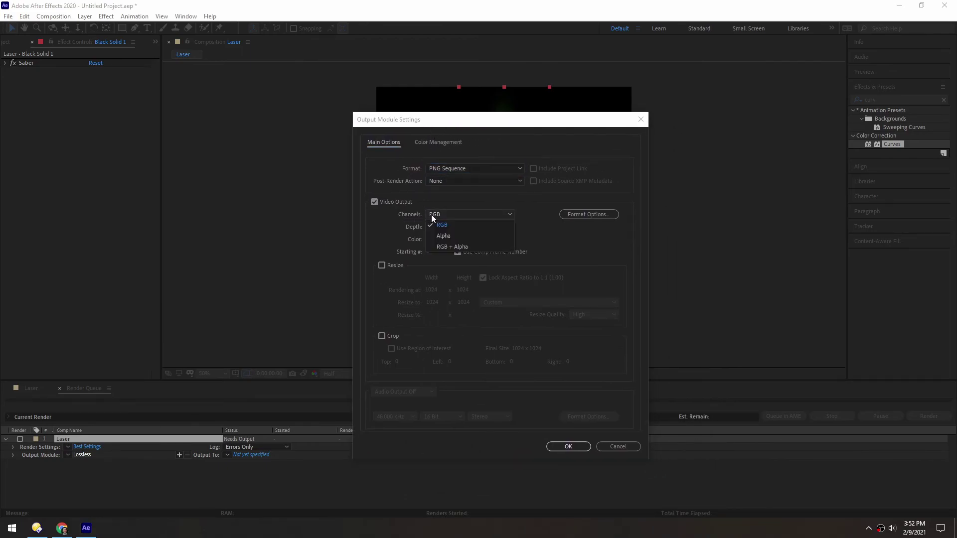
left_click(459, 247)
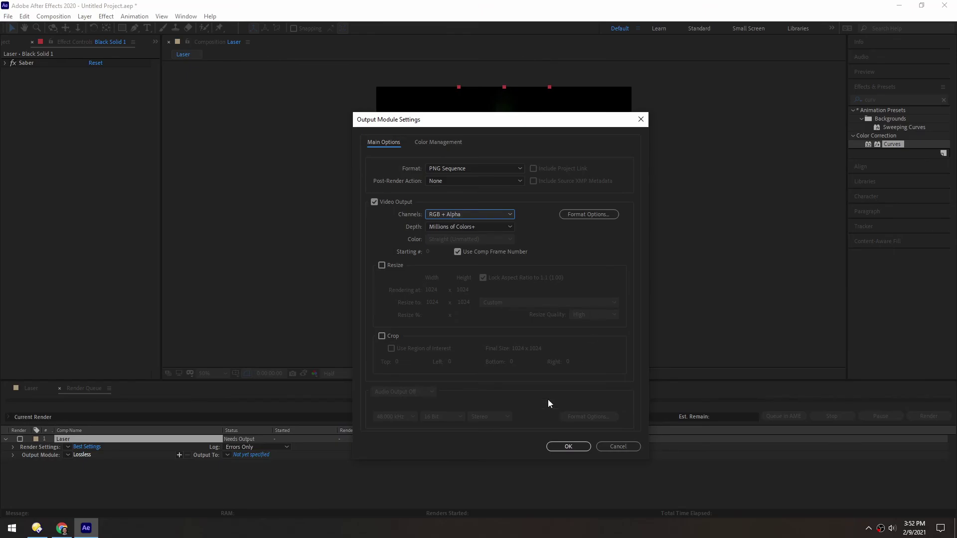
left_click(559, 447)
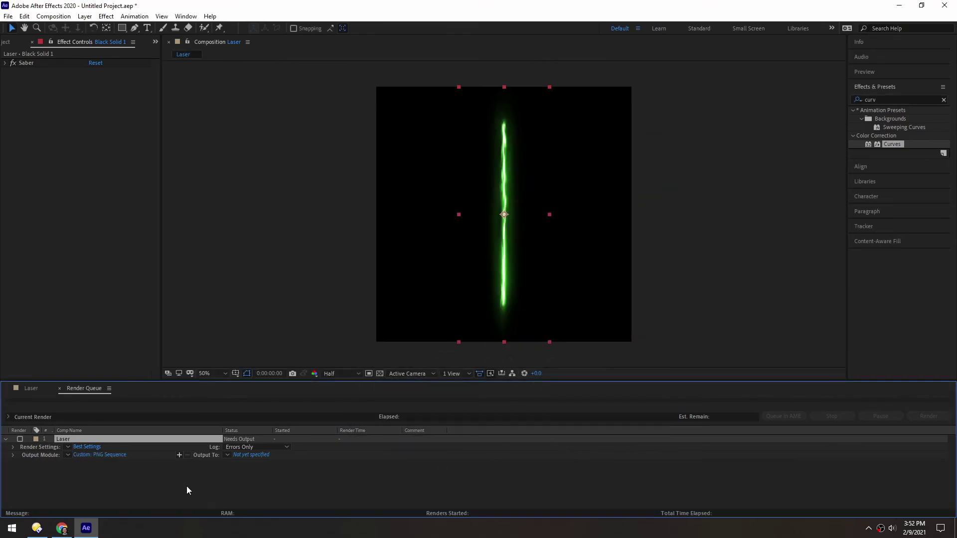
Make a new Laser_001 folder inside Textures as the render output location.
left_click(250, 456)
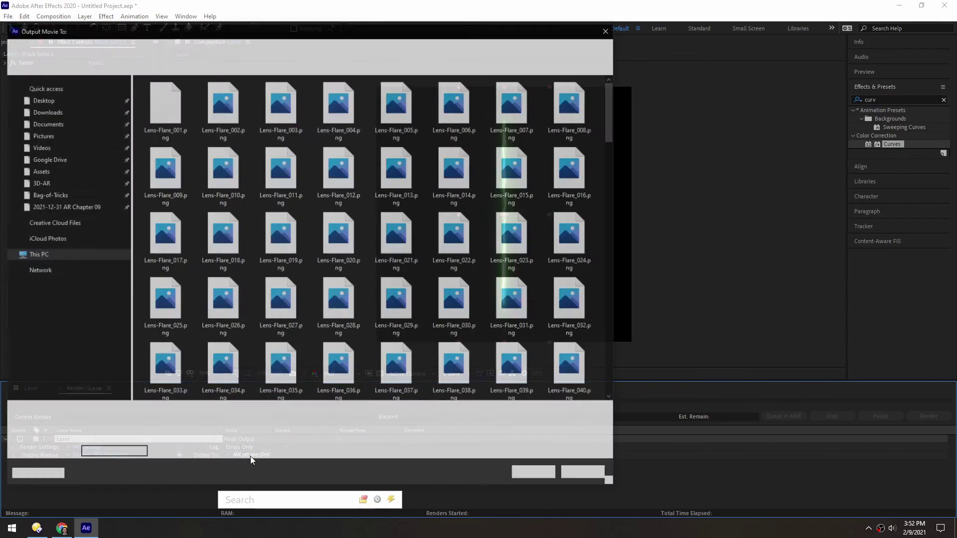
double_click(297, 121)
right_click(374, 169)
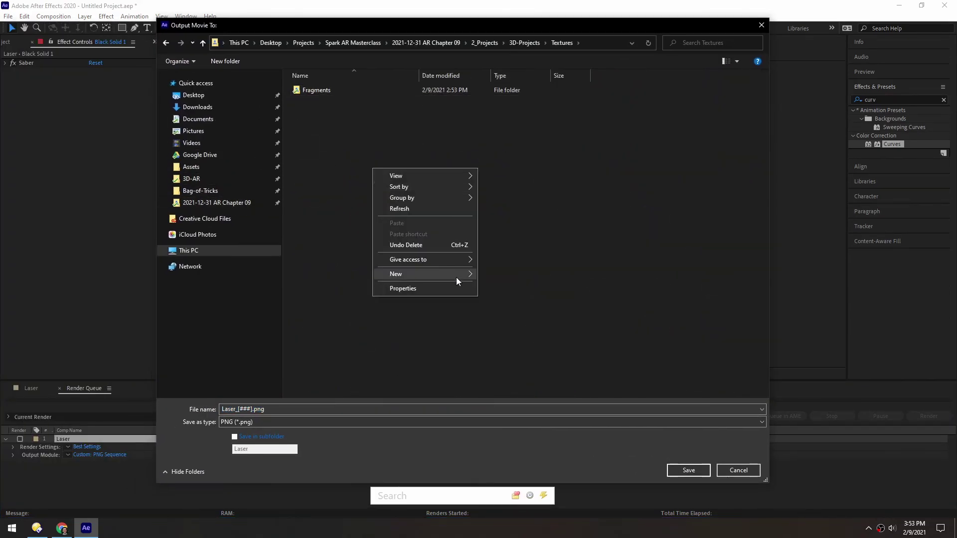
left_click(489, 271)
type("Laser_001")
key("Return")
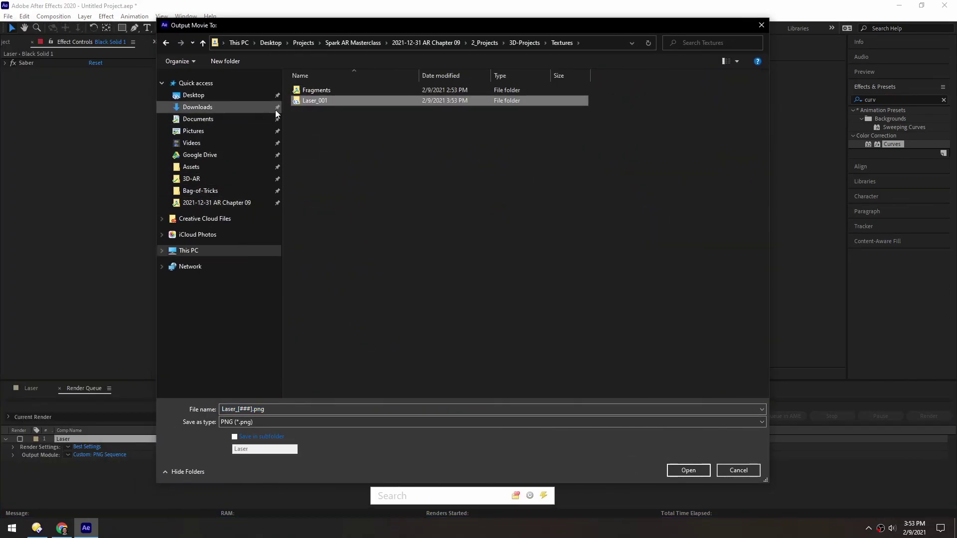
key("Return")
Prefix the output file name with 001_, save it, and render the Laser comp.
left_click(238, 409)
type("001_")
left_click(675, 469)
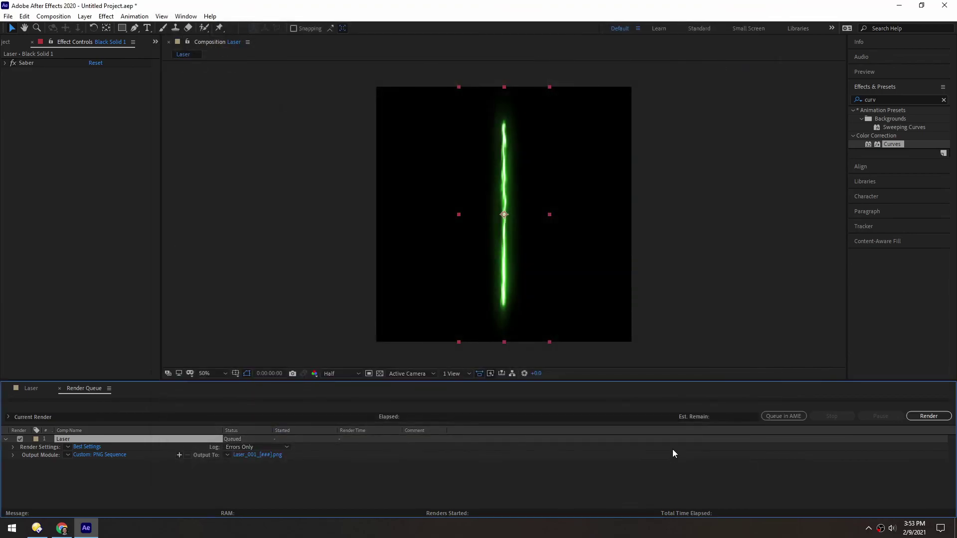
left_click(926, 416)
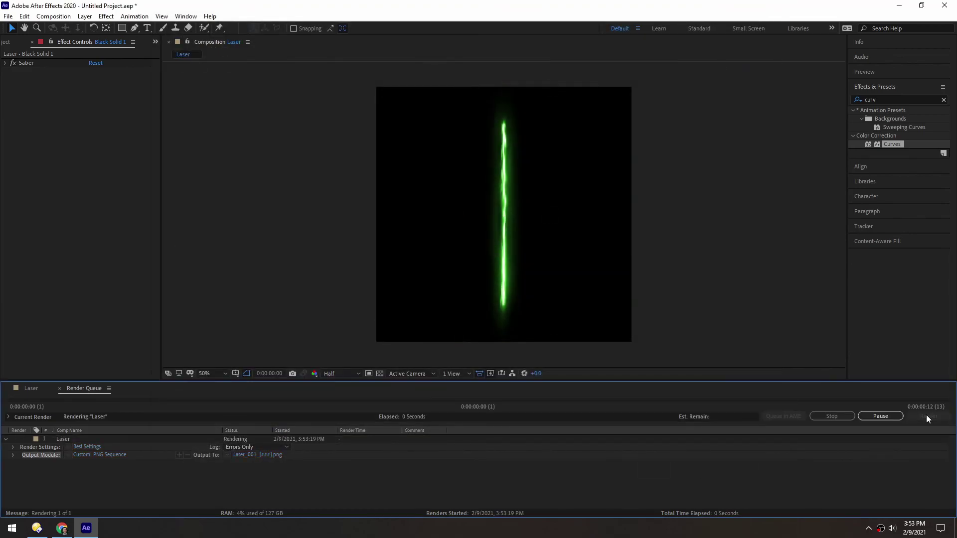
left_click(35, 531)
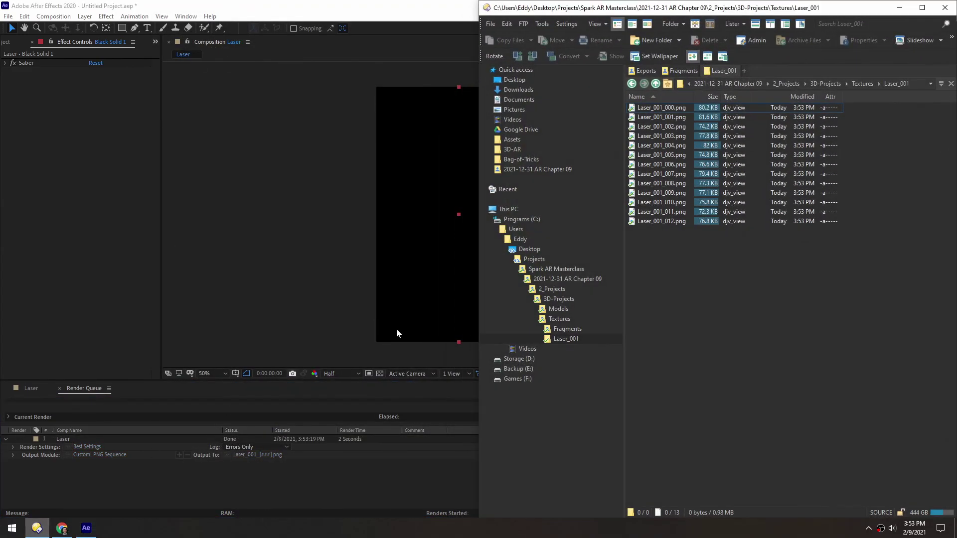
double_click(643, 108)
scroll(369, 333, "down", 11)
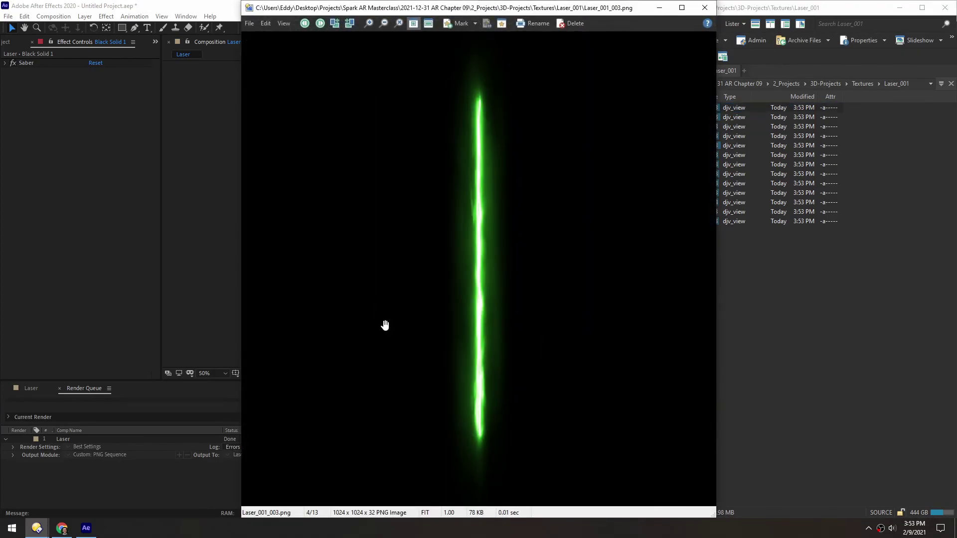
scroll(385, 325, "up", 11)
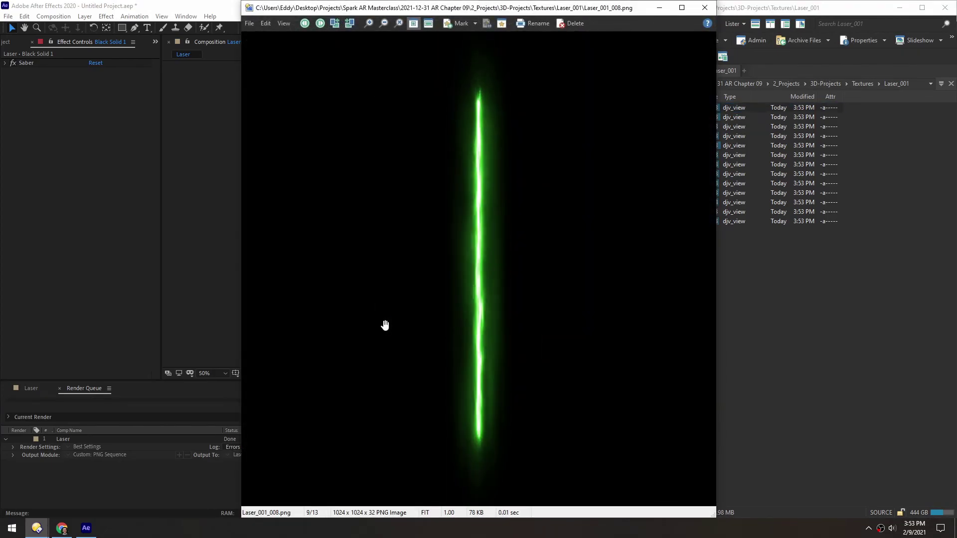
scroll(385, 325, "down", 6)
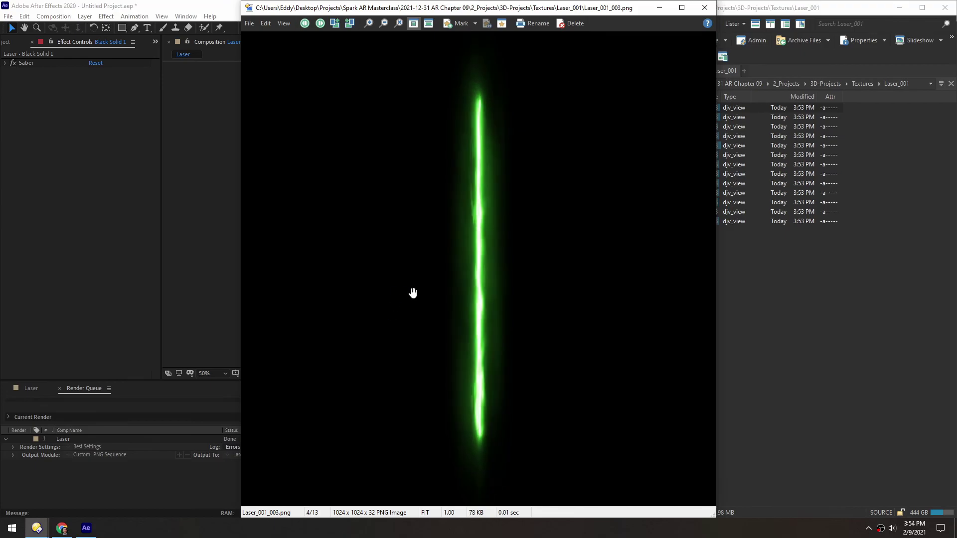
left_click(704, 8)
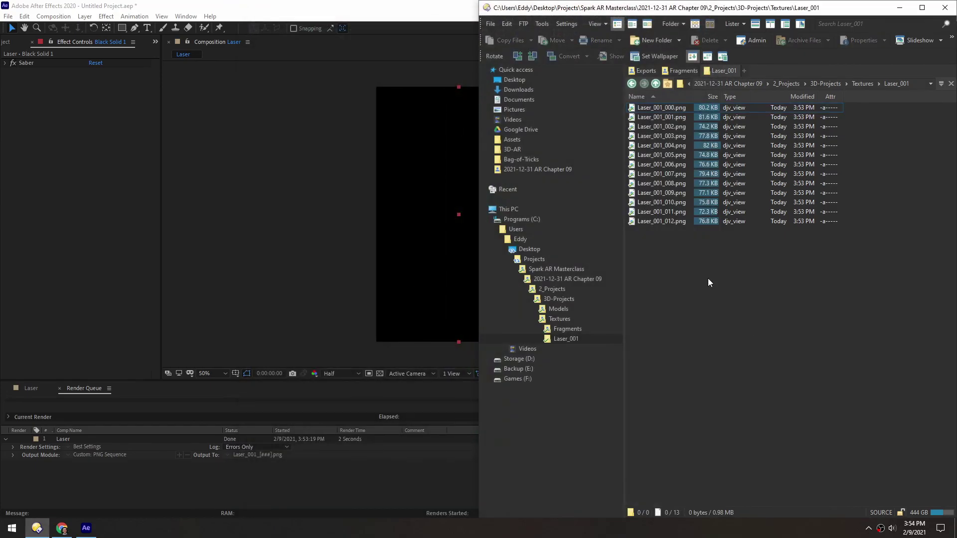